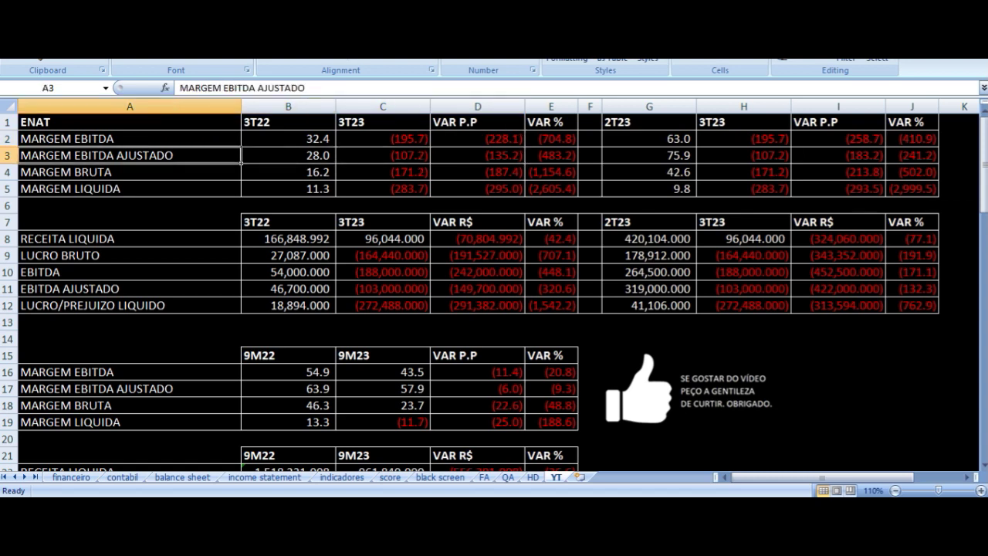
Step: Compare the 3T22 and 3T23 values of the adjusted EBITDA margin, gross margin and net margin
{"action": "key", "text": "Right"}
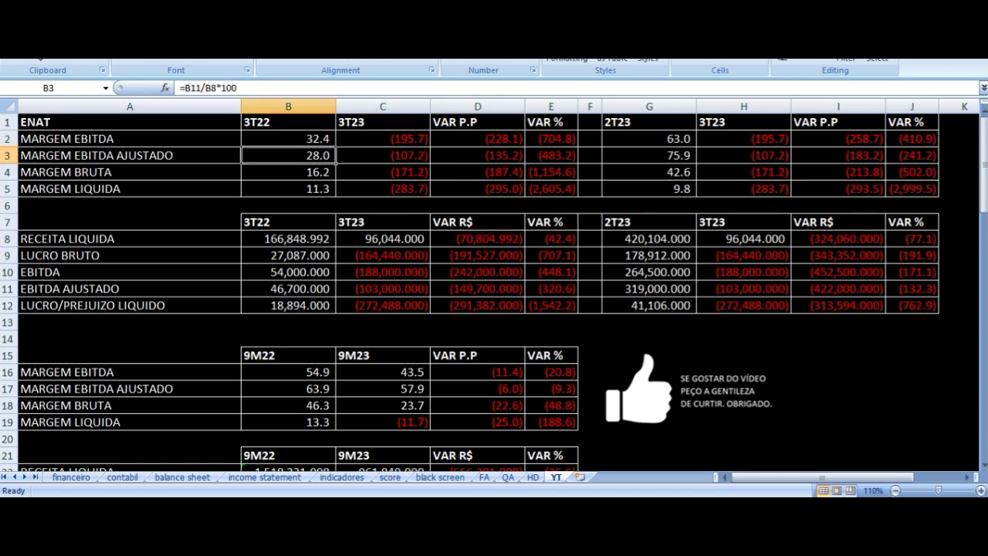
{"action": "key", "text": "Right"}
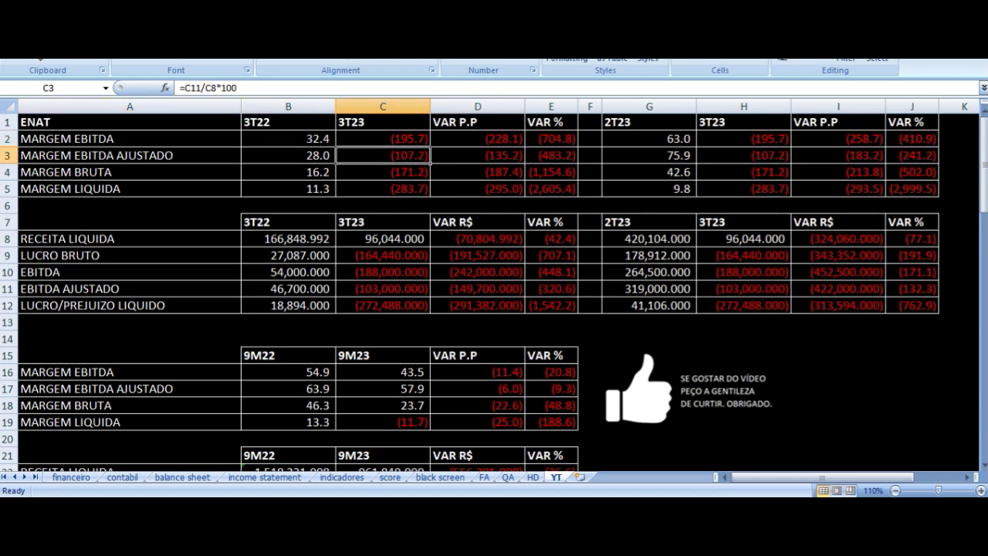
{"action": "key", "text": "Down"}
{"action": "key", "text": "Left"}
{"action": "key", "text": "Left"}
{"action": "key", "text": "Right"}
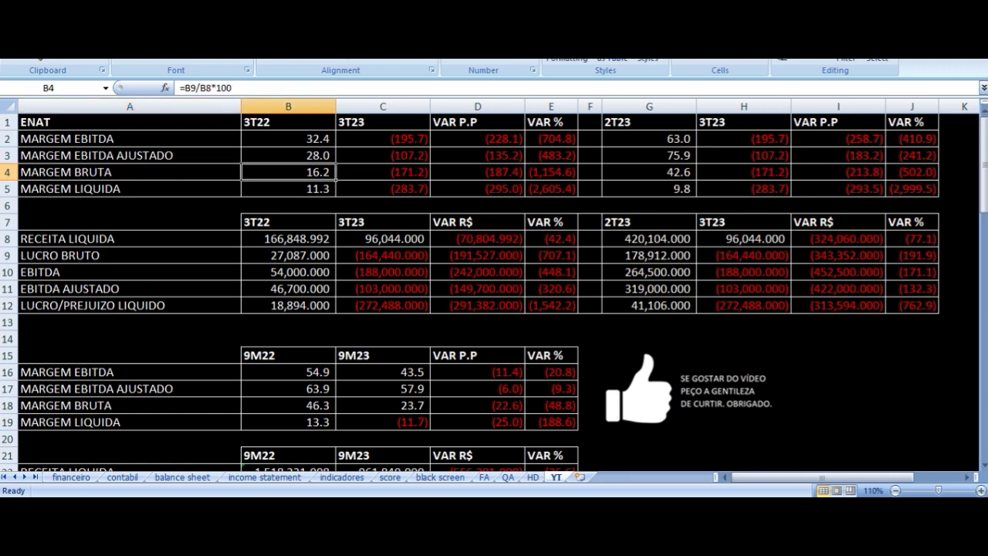
{"action": "key", "text": "Right"}
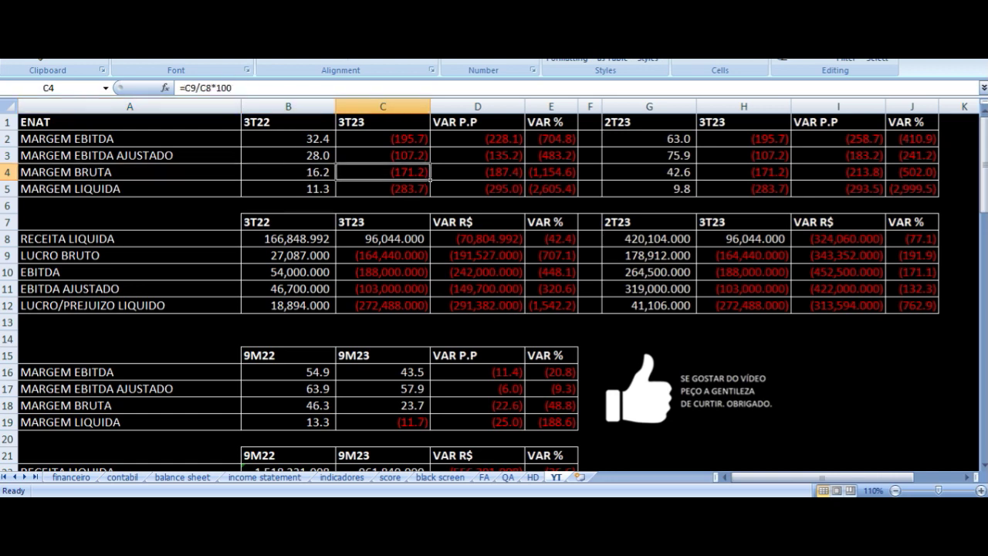
{"action": "left_click", "coordinate": [129, 188]}
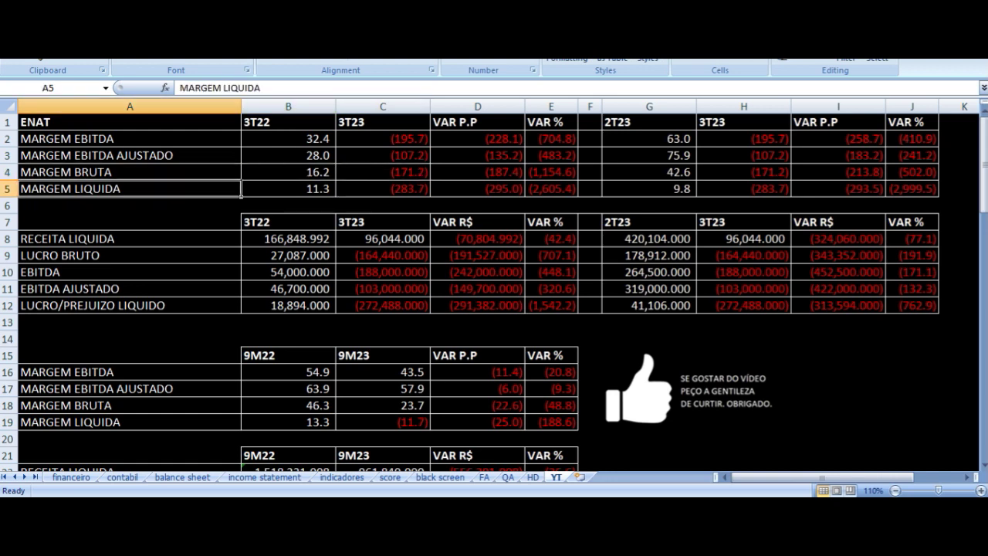
{"action": "key", "text": "Right"}
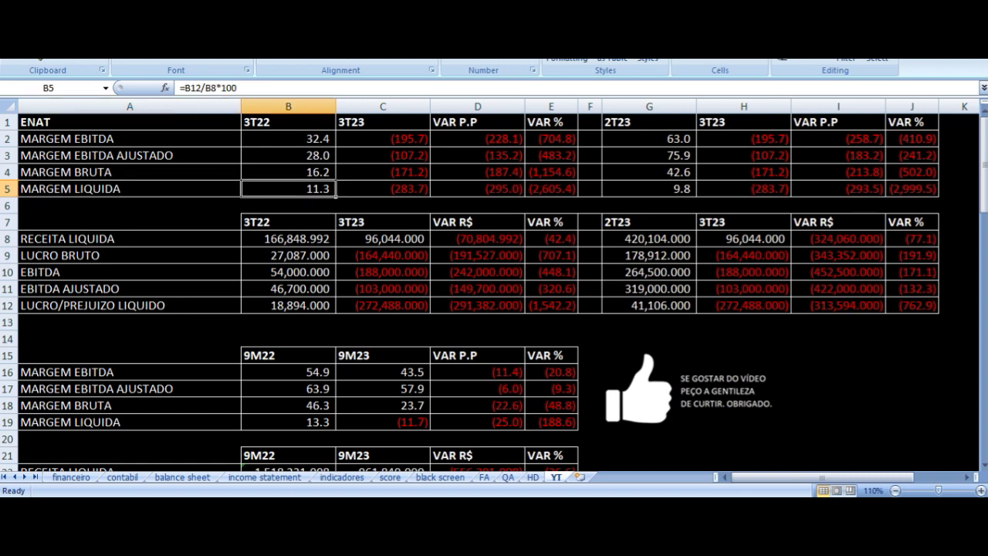
{"action": "key", "text": "Right"}
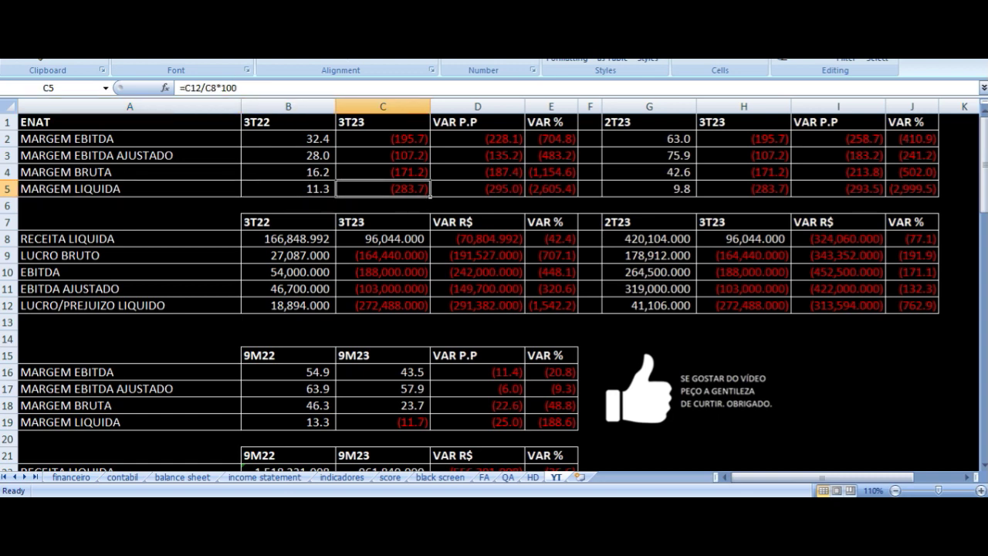
Step: Examine the percentage-point variations of the four margins between 3T22 and 3T23
{"action": "key", "text": "Right"}
{"action": "key", "text": "Up"}
{"action": "key", "text": "Up"}
{"action": "key", "text": "Up"}
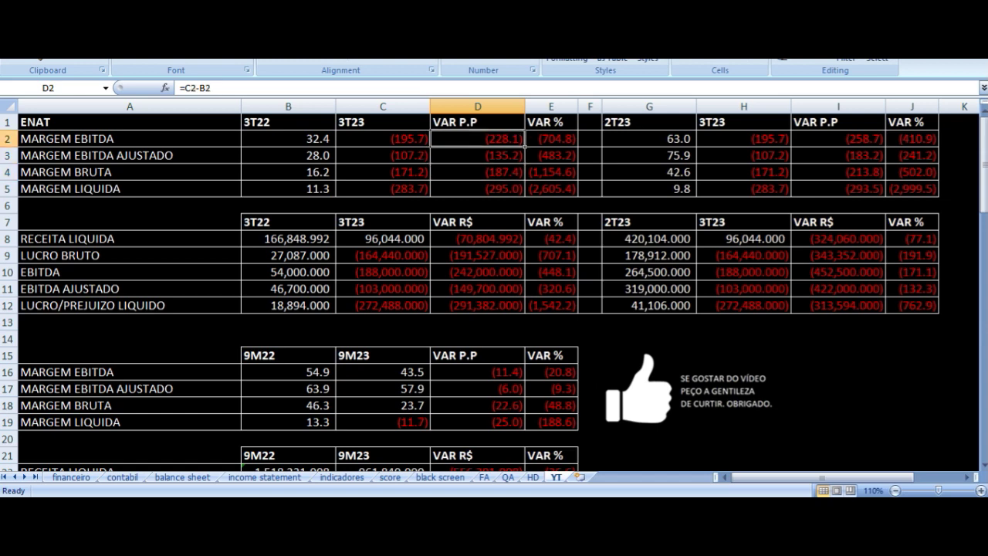
{"action": "key", "text": "Down"}
{"action": "key", "text": "Down"}
{"action": "key", "text": "Down"}
{"action": "key", "text": "Up"}
{"action": "key", "text": "Up"}
{"action": "key", "text": "Up"}
{"action": "key", "text": "Down"}
{"action": "key", "text": "Down"}
{"action": "key", "text": "Down"}
{"action": "key", "text": "Down"}
{"action": "key", "text": "Up"}
{"action": "key", "text": "Up"}
{"action": "key", "text": "Up"}
Step: Review net revenue across 3T22, 3T23 and its percentage variation, checking it against the margin rows above
{"action": "key", "text": "Down"}
{"action": "key", "text": "Down"}
{"action": "key", "text": "Down"}
{"action": "key", "text": "Down"}
{"action": "key", "text": "Down"}
{"action": "key", "text": "Left"}
{"action": "key", "text": "Left"}
{"action": "key", "text": "Left"}
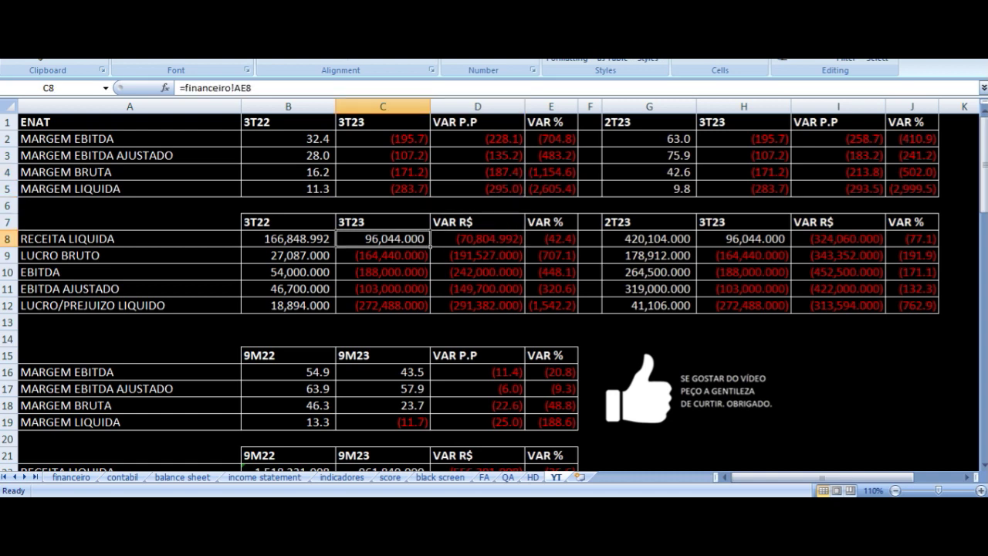
{"action": "key", "text": "Right"}
{"action": "key", "text": "Right"}
{"action": "key", "text": "Up"}
{"action": "key", "text": "Up"}
{"action": "key", "text": "Up"}
{"action": "key", "text": "Left"}
{"action": "key", "text": "Right"}
{"action": "key", "text": "Down"}
{"action": "key", "text": "Down"}
{"action": "key", "text": "Left"}
{"action": "key", "text": "Left"}
{"action": "key", "text": "Down"}
{"action": "key", "text": "Right"}
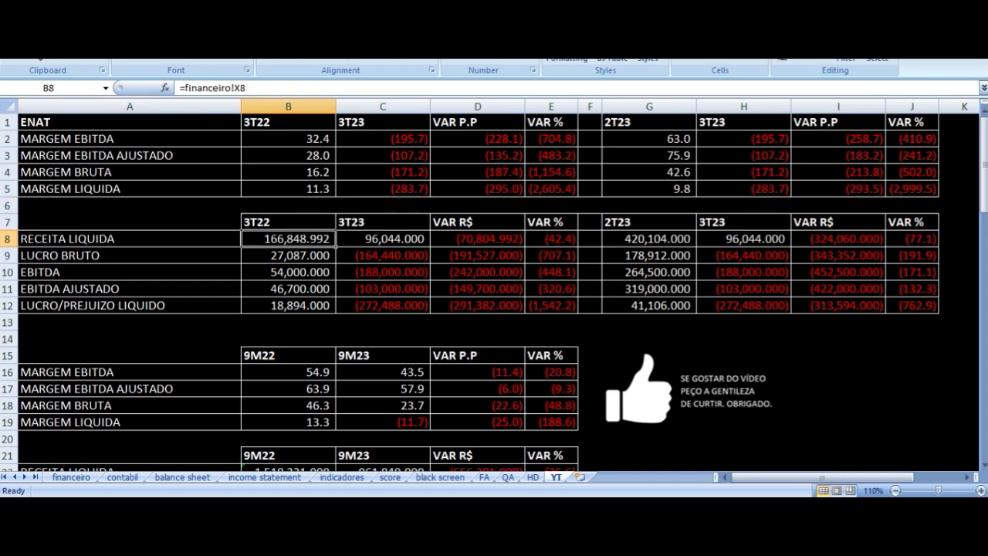
{"action": "key", "text": "Right"}
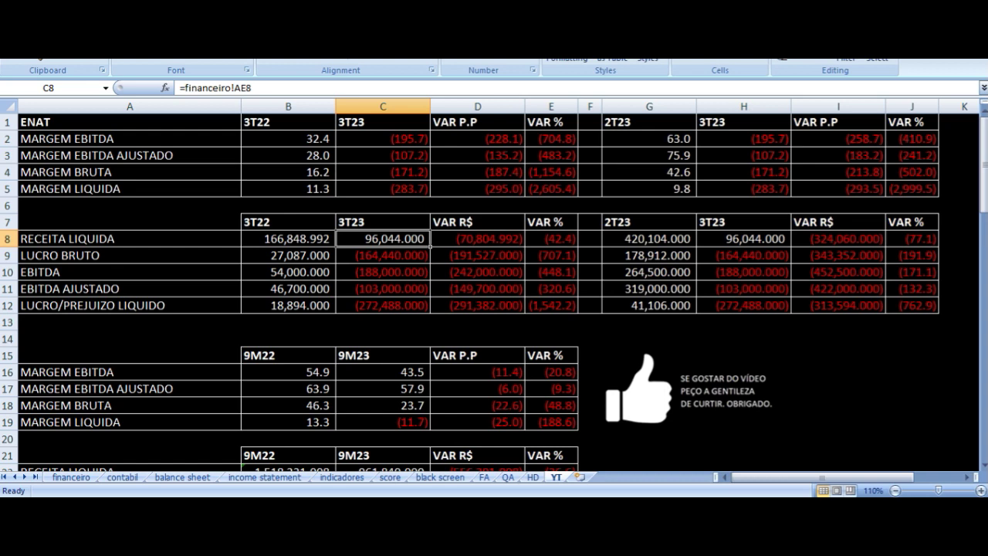
{"action": "key", "text": "Right"}
{"action": "key", "text": "Right"}
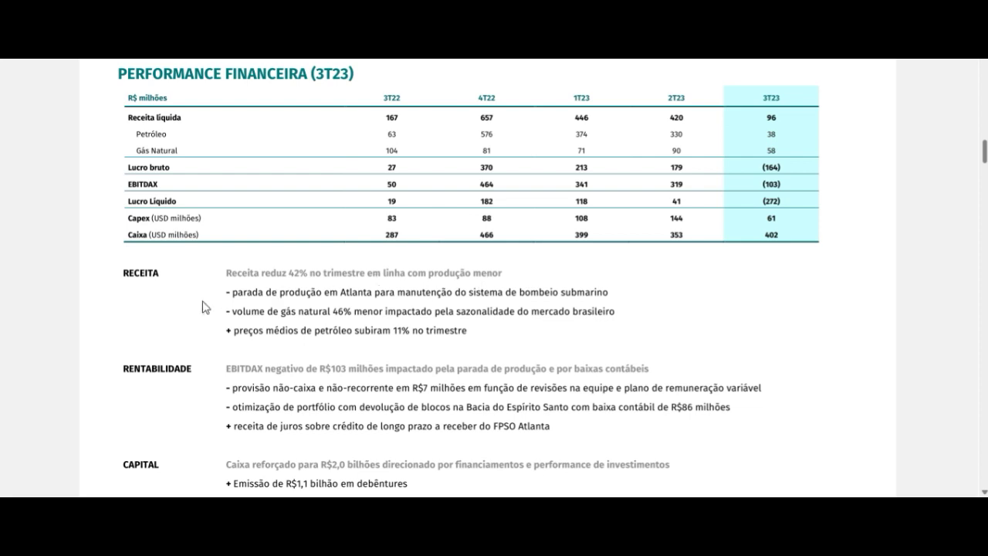
Step: Switch to the 3T23 results report and select each of the three bullet points under RECEITA in turn
{"action": "left_click_drag", "start_coordinate": [231, 292], "coordinate": [613, 298]}
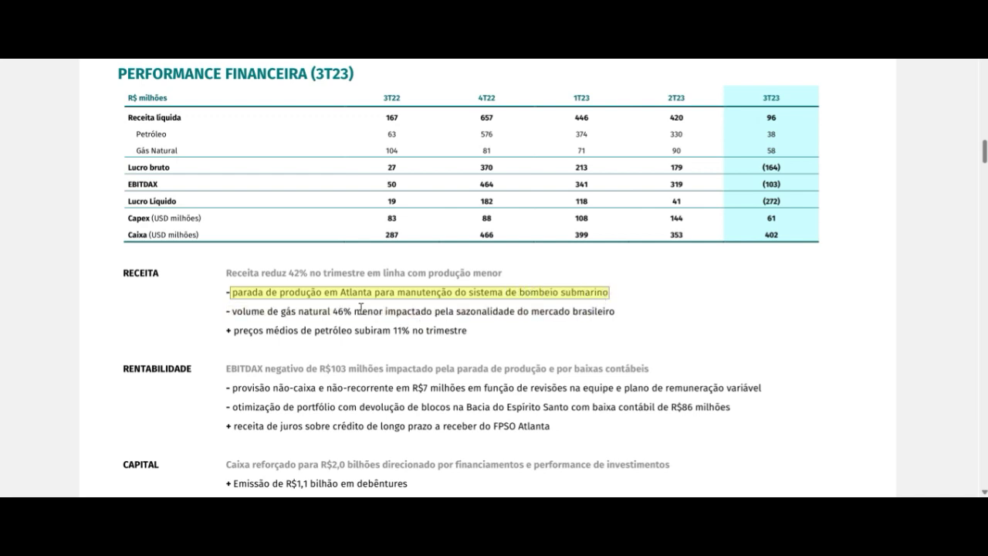
{"action": "left_click", "coordinate": [324, 292]}
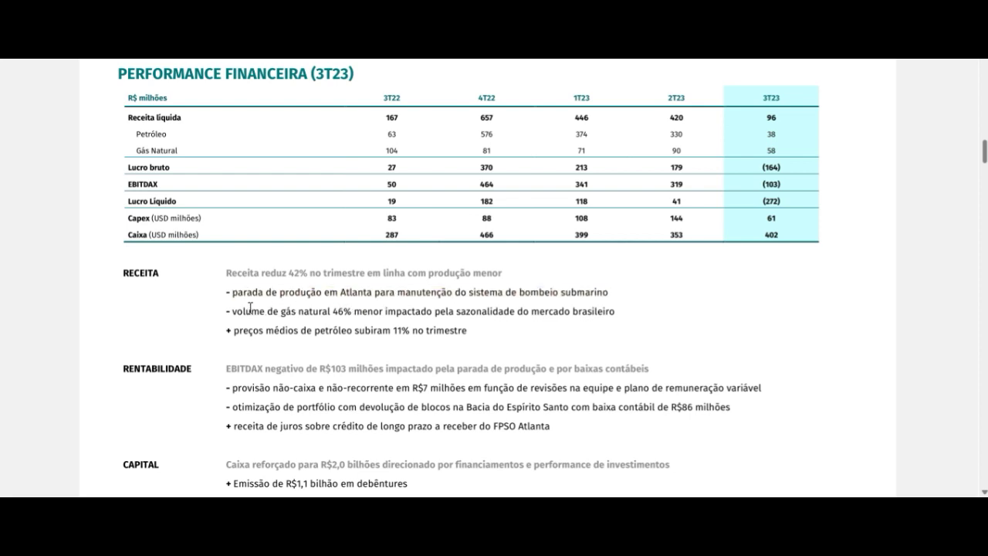
{"action": "left_click_drag", "start_coordinate": [233, 309], "coordinate": [613, 311]}
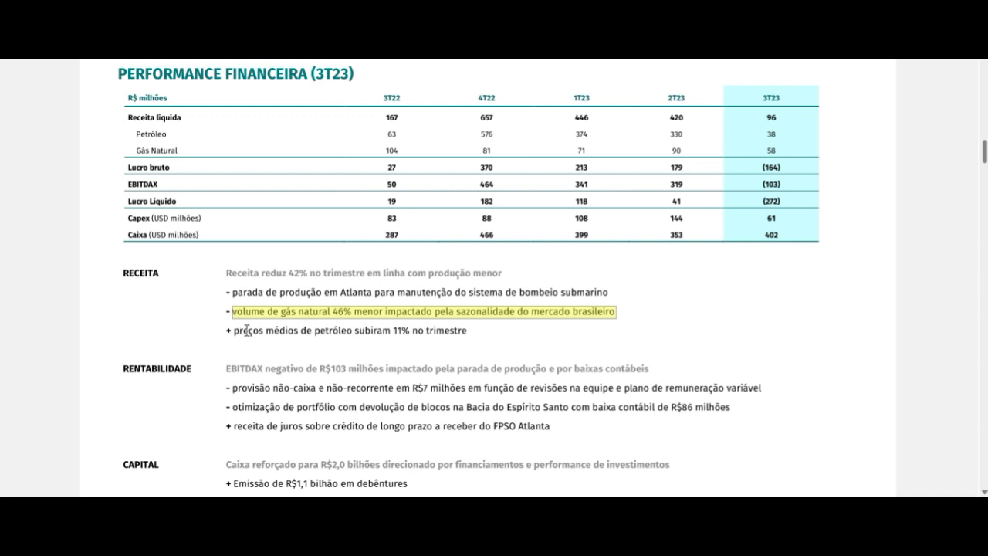
{"action": "left_click_drag", "start_coordinate": [234, 332], "coordinate": [464, 344]}
{"action": "left_click", "coordinate": [518, 341]}
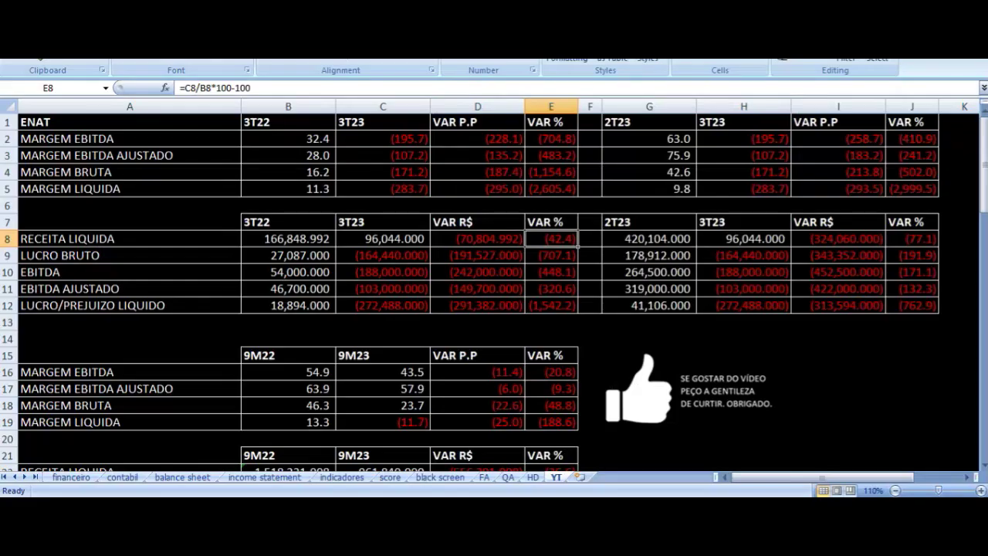
Step: Switch back to the ENAT spreadsheet and check 3T23 net revenue and the 3T22 and 3T23 gross profit
{"action": "left_click", "coordinate": [380, 239]}
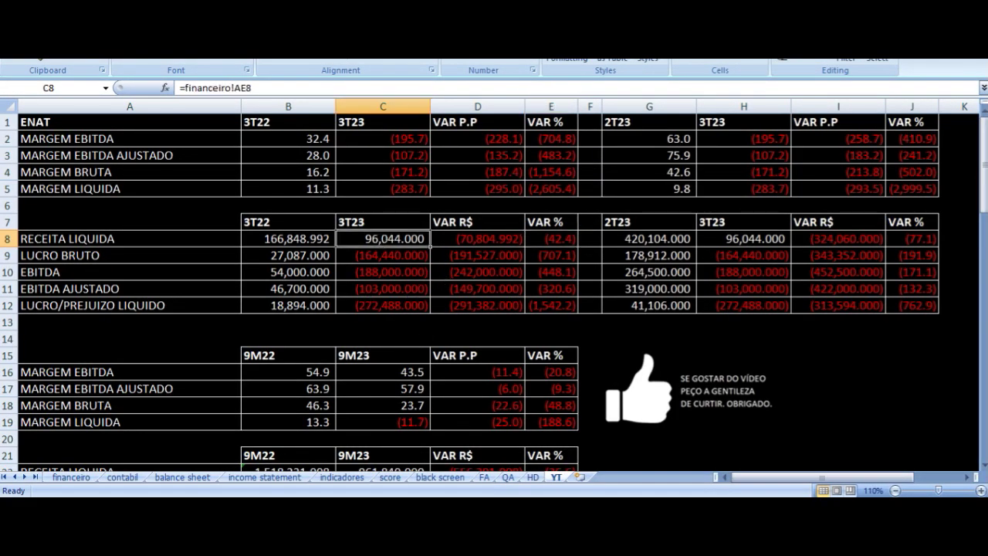
{"action": "left_click", "coordinate": [129, 256]}
{"action": "left_click", "coordinate": [288, 255]}
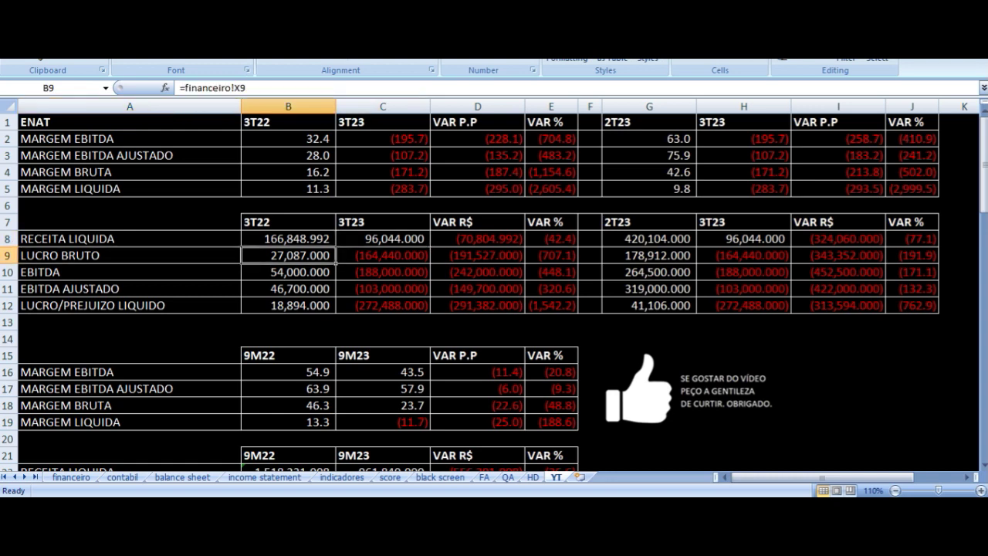
{"action": "left_click", "coordinate": [383, 255]}
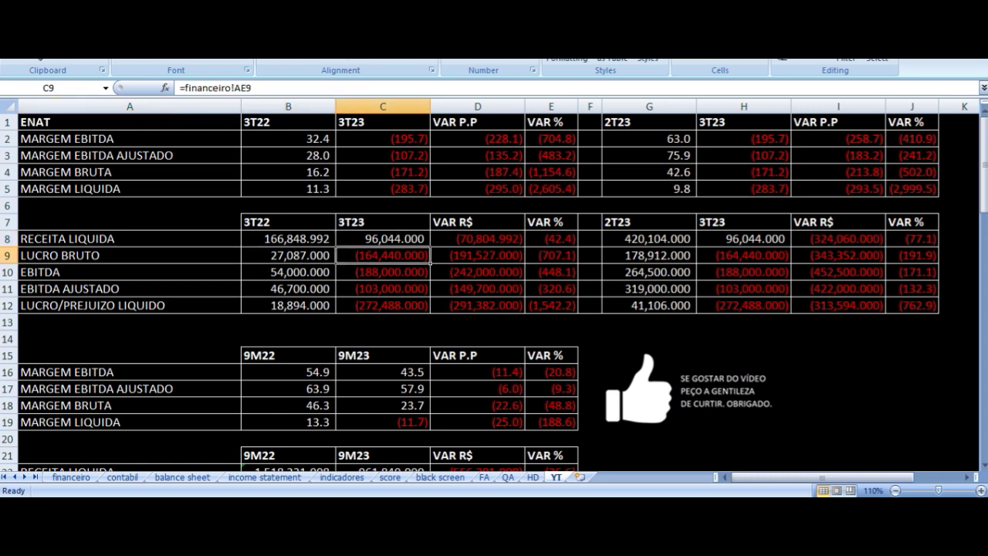
Step: Compare EBITDA and adjusted EBITDA between 3T22 and 3T23
{"action": "left_click", "coordinate": [288, 272]}
{"action": "left_click", "coordinate": [129, 272]}
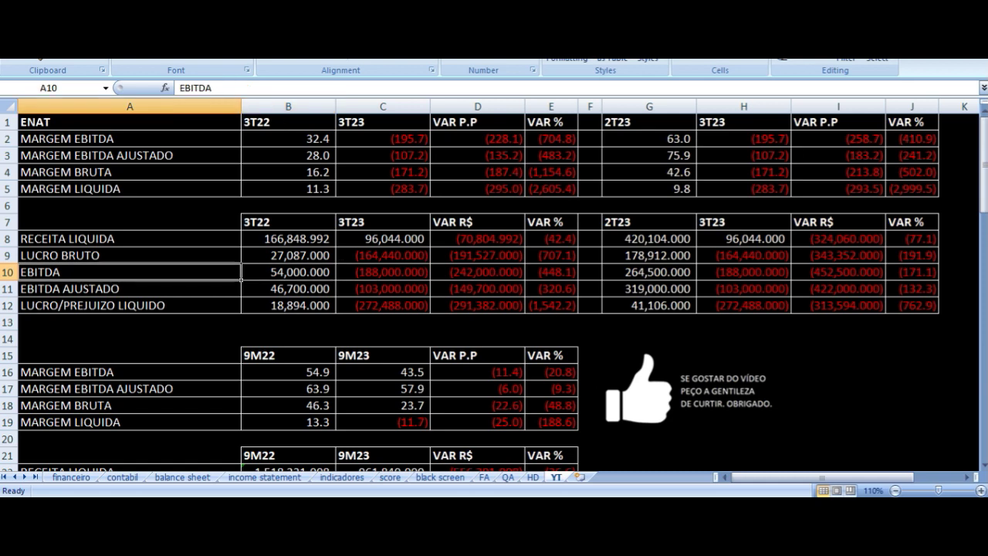
{"action": "left_click", "coordinate": [288, 272]}
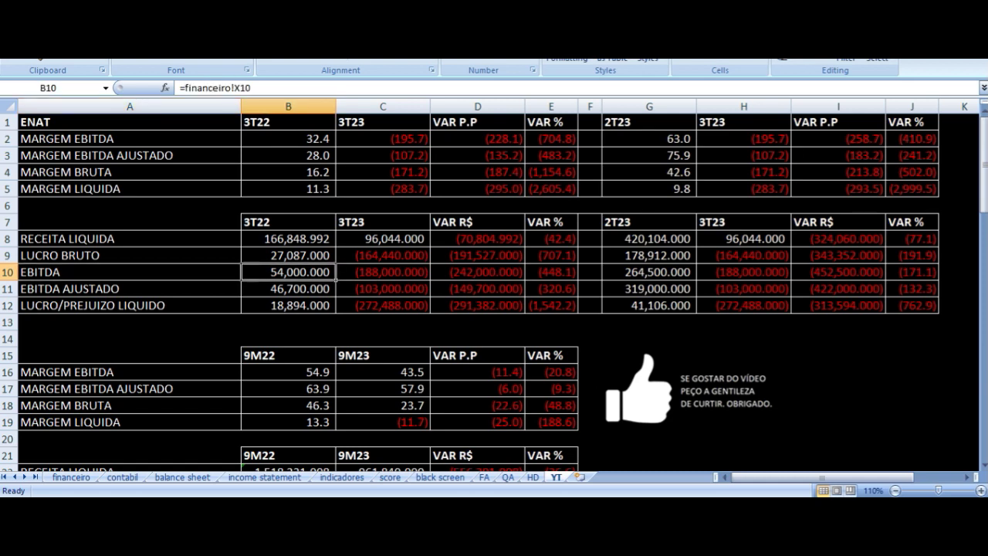
{"action": "left_click", "coordinate": [383, 271]}
{"action": "left_click", "coordinate": [129, 289]}
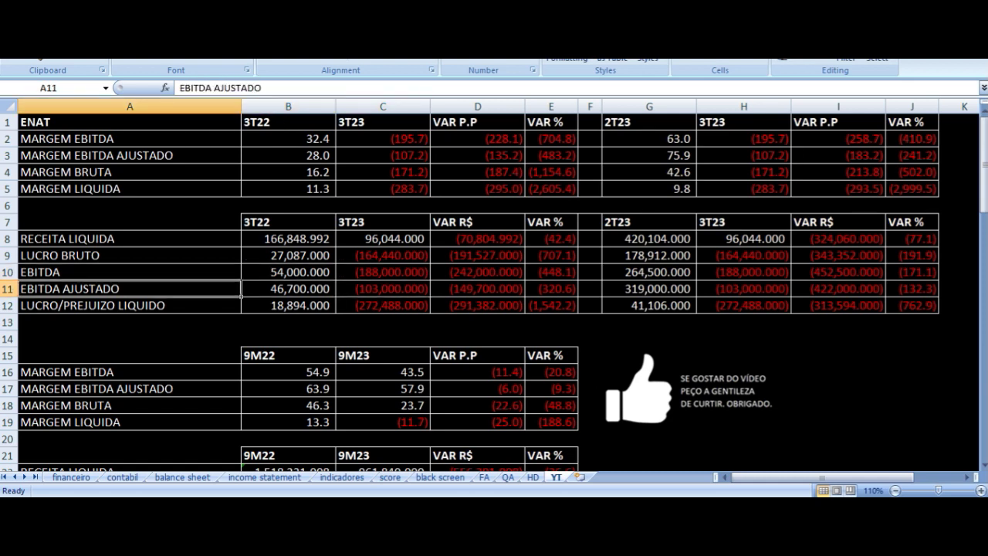
{"action": "left_click", "coordinate": [288, 289]}
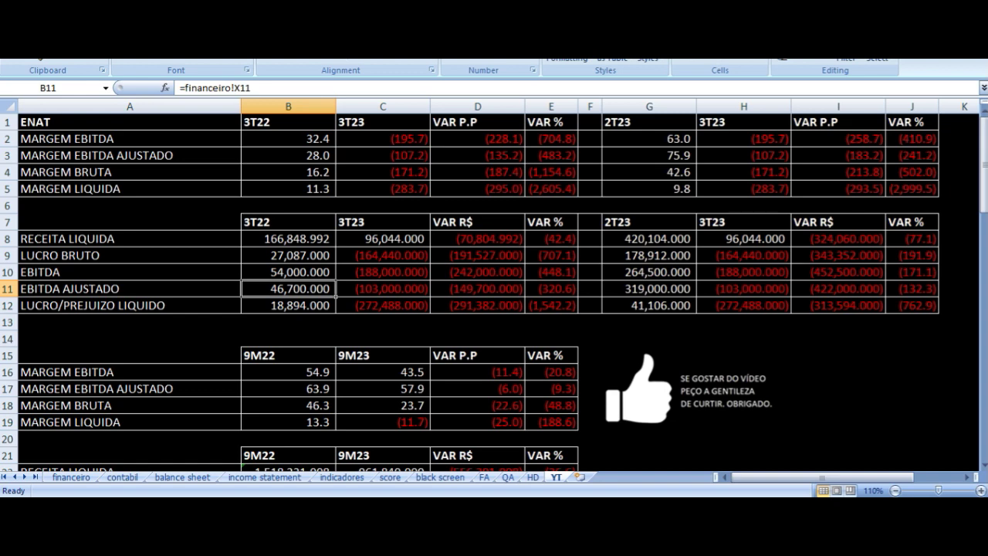
{"action": "left_click", "coordinate": [383, 289]}
Step: Compare the net profit or loss of 3T22 and 3T23 and select the whole year-over-year comparison range B1:E12
{"action": "left_click", "coordinate": [288, 305]}
{"action": "left_click", "coordinate": [129, 305]}
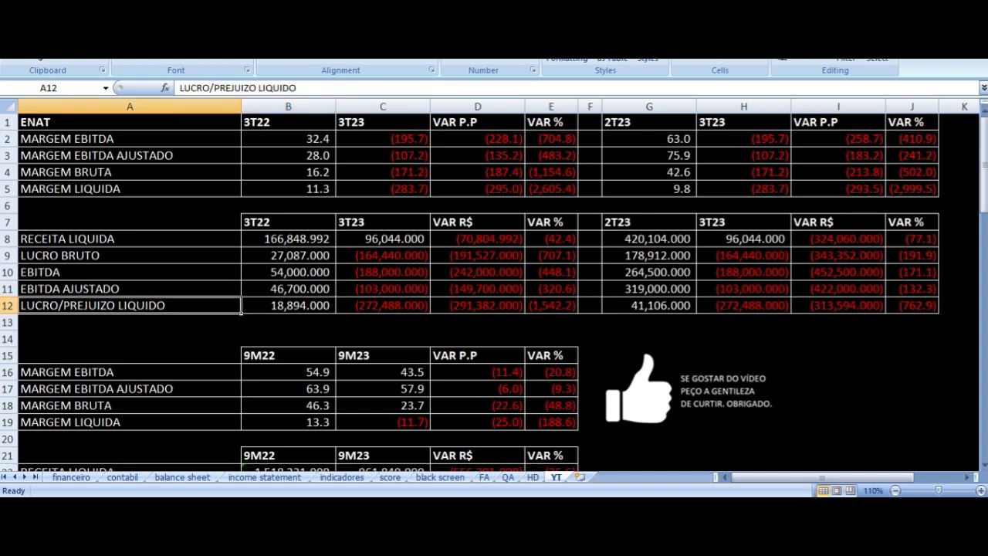
{"action": "left_click", "coordinate": [288, 305]}
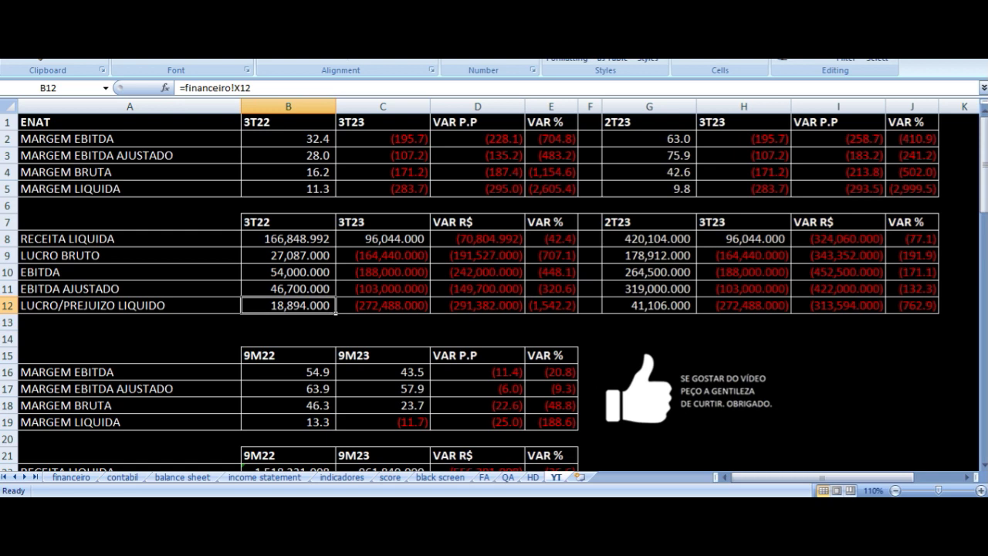
{"action": "left_click", "coordinate": [383, 305]}
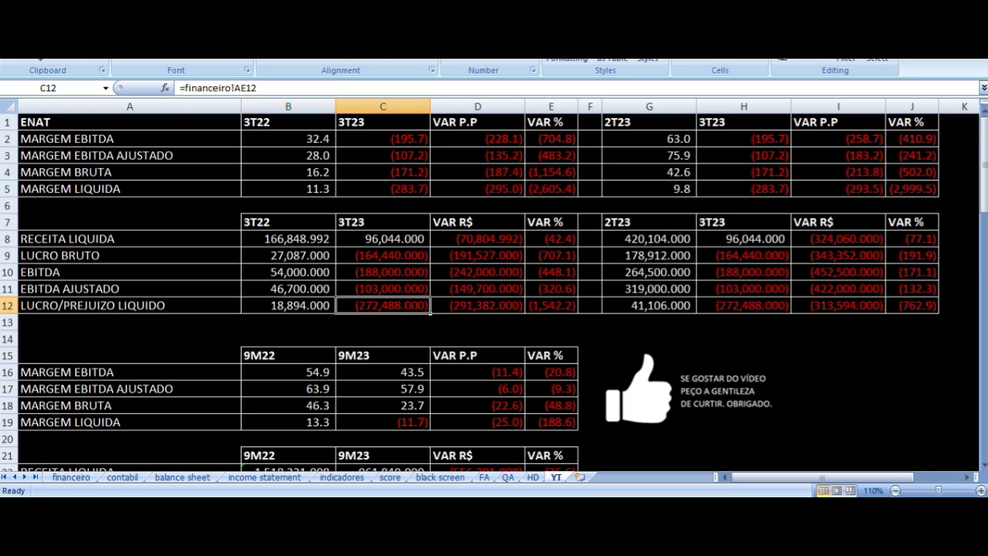
{"action": "left_click", "coordinate": [292, 125]}
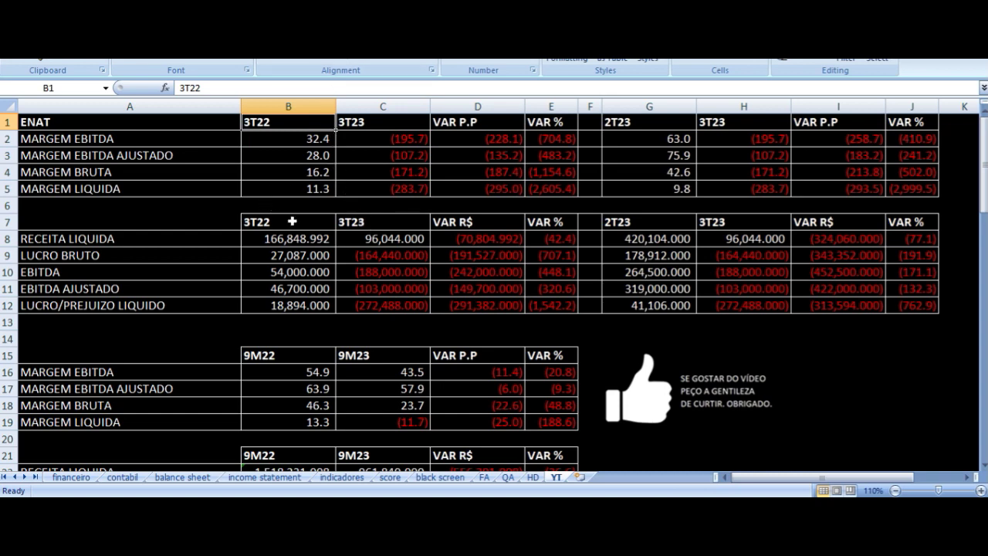
{"action": "left_click_drag", "start_coordinate": [307, 122], "coordinate": [530, 300]}
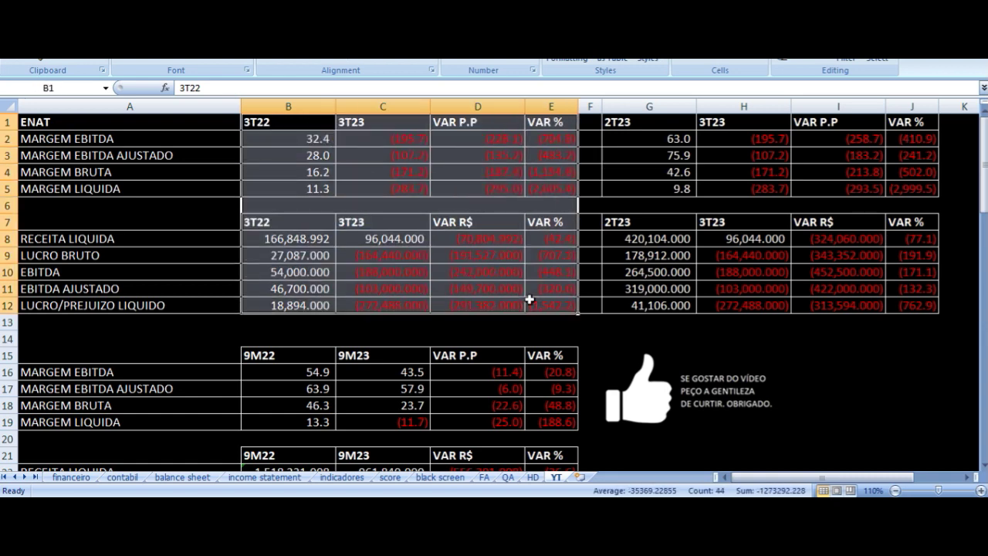
Step: Compare the EBITDA margin and adjusted EBITDA margin between 2T23 and 3T23 in the quarter-over-quarter table
{"action": "left_click", "coordinate": [646, 121]}
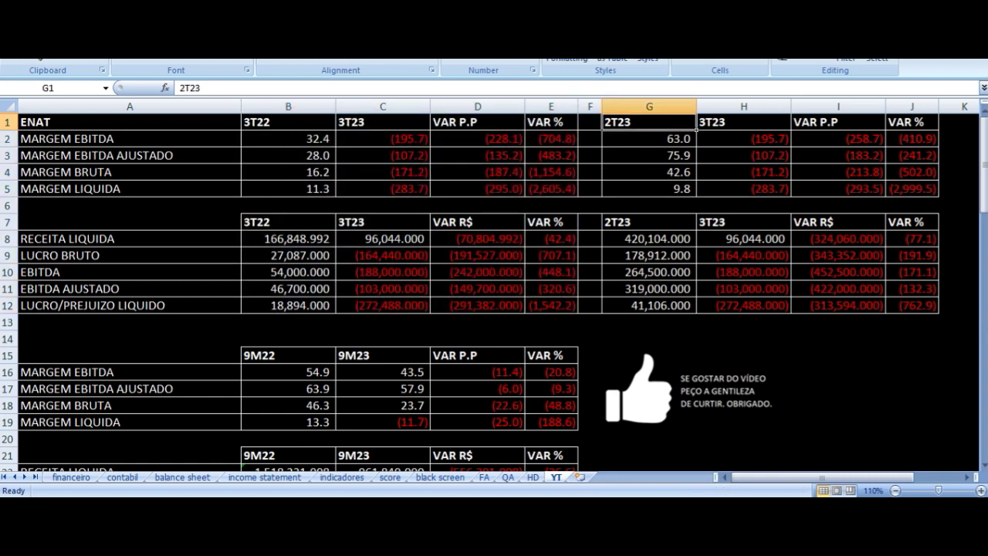
{"action": "left_click", "coordinate": [744, 122]}
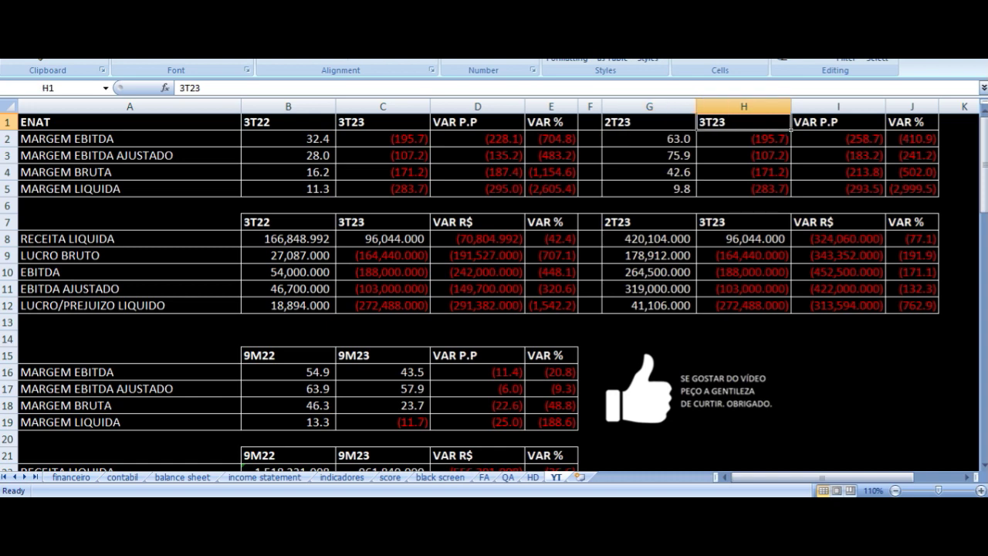
{"action": "left_click", "coordinate": [649, 139]}
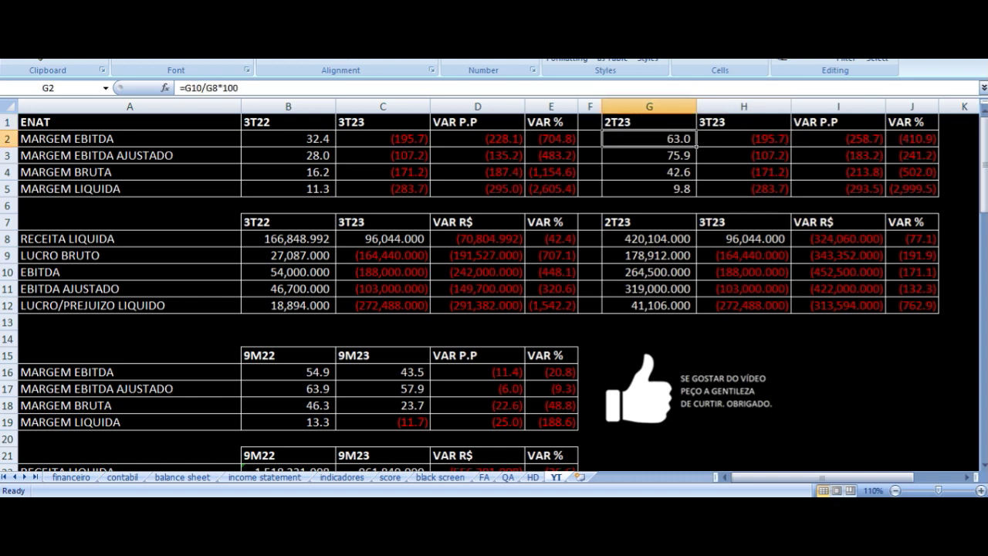
{"action": "left_click", "coordinate": [744, 139]}
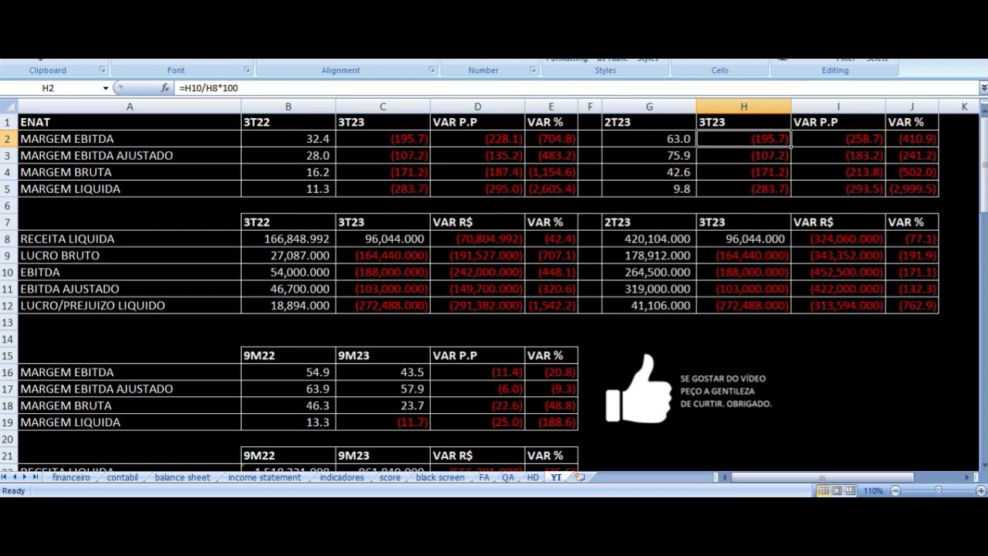
{"action": "left_click", "coordinate": [650, 155]}
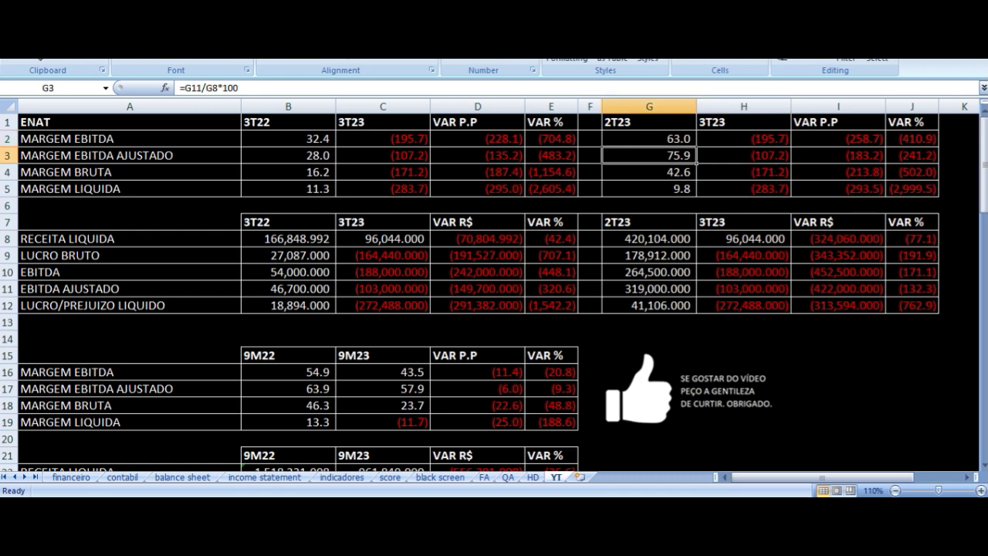
{"action": "left_click", "coordinate": [744, 155]}
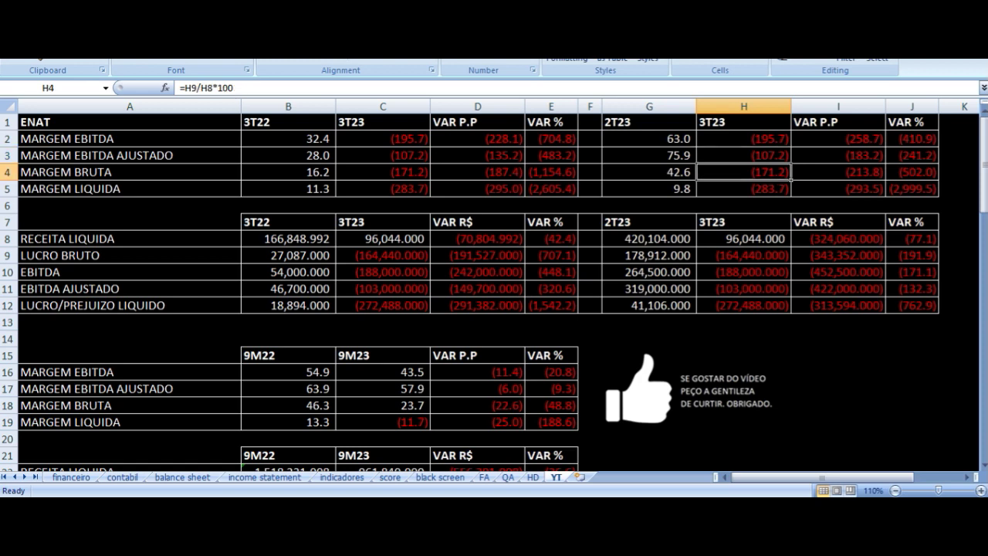
Step: Check the 2T23 gross margin and compare the net margin between 2T23 and 3T23
{"action": "left_click", "coordinate": [649, 172]}
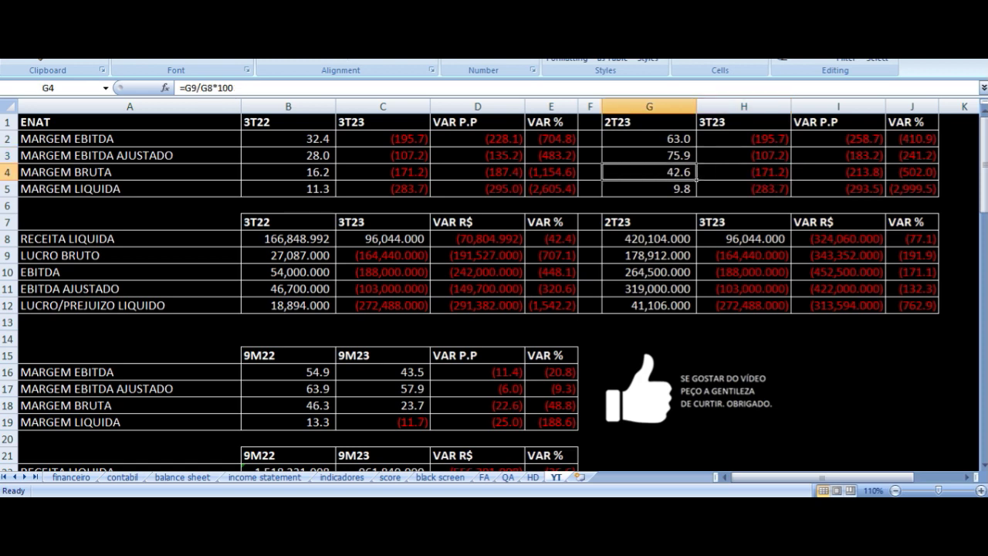
{"action": "left_click", "coordinate": [649, 188]}
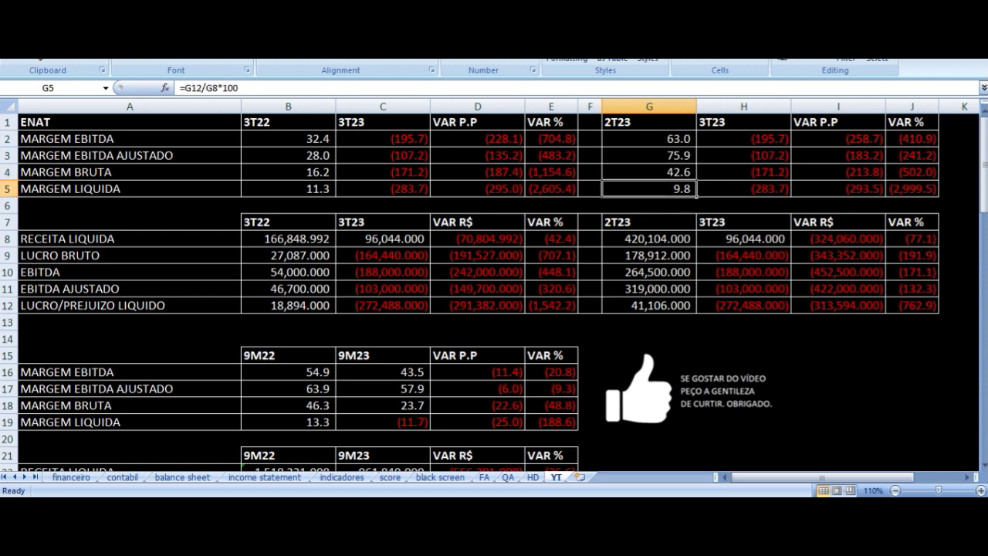
{"action": "left_click", "coordinate": [743, 188]}
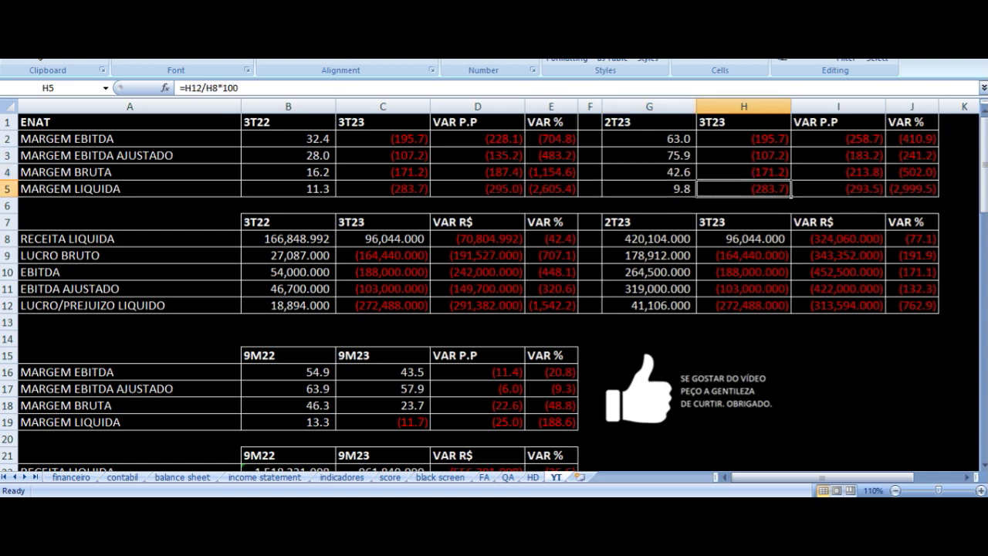
Step: Compare net revenue and gross profit between 2T23 and 3T23
{"action": "key", "text": "Down"}
{"action": "key", "text": "Down"}
{"action": "key", "text": "Down"}
{"action": "key", "text": "Left"}
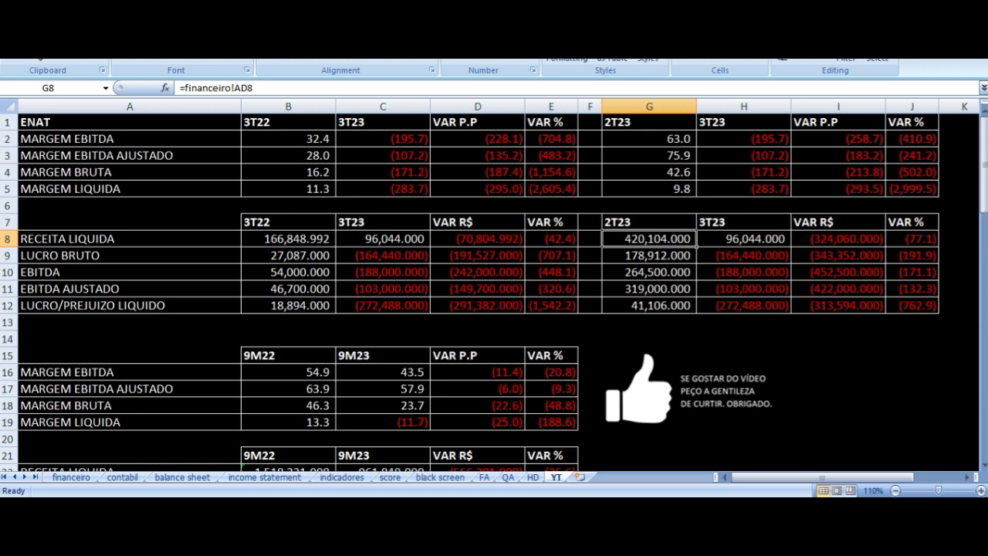
{"action": "key", "text": "Right"}
{"action": "key", "text": "Down"}
{"action": "key", "text": "Left"}
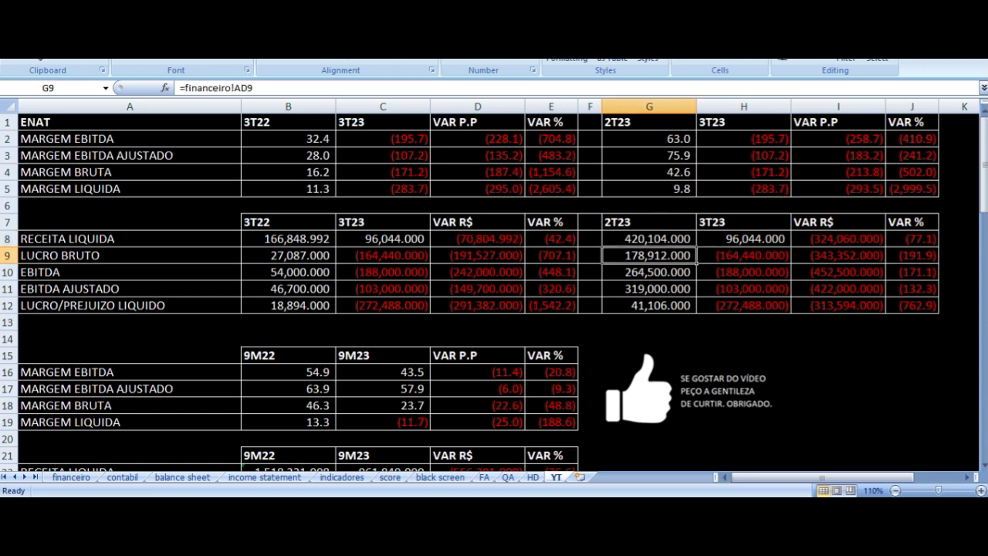
{"action": "key", "text": "Right"}
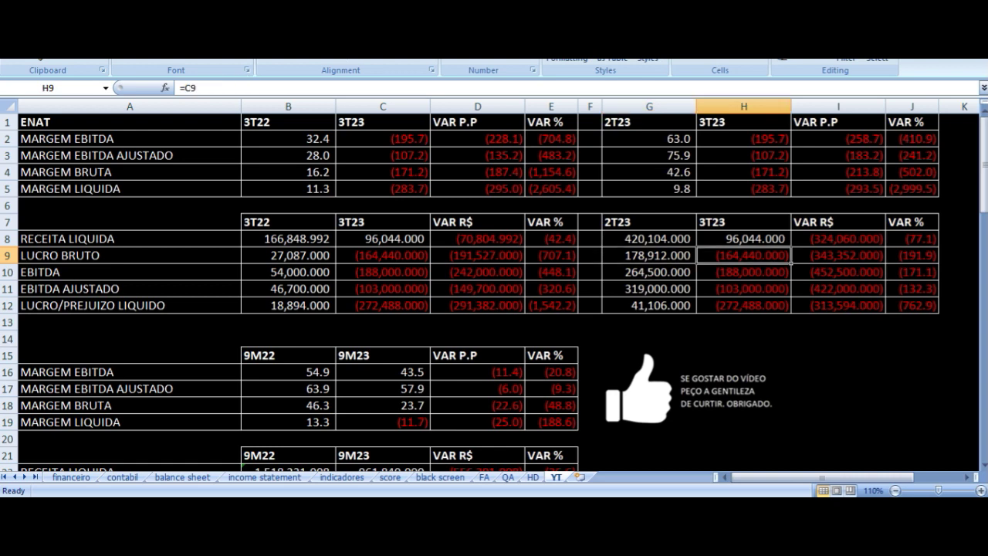
Step: Compare EBITDA and adjusted EBITDA between 2T23 and 3T23
{"action": "left_click", "coordinate": [648, 272]}
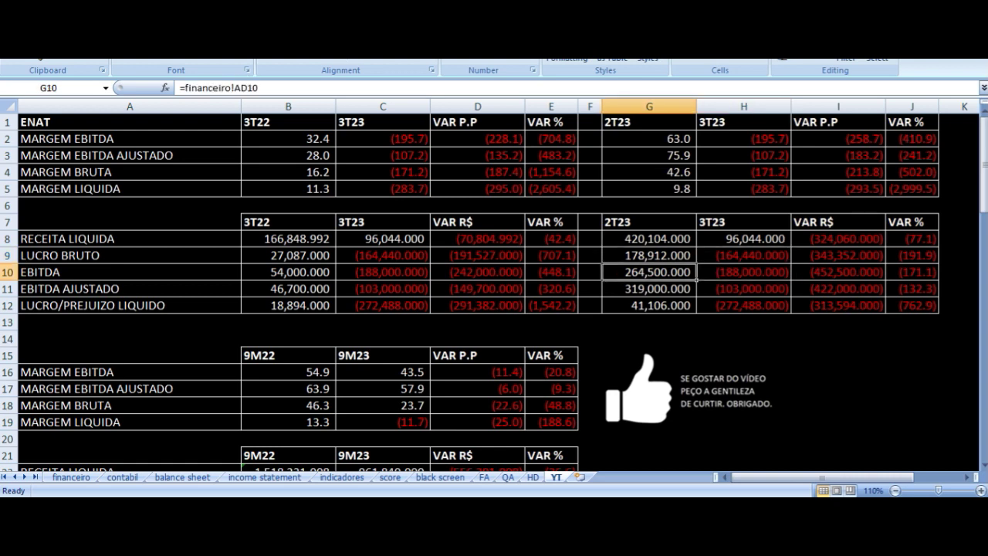
{"action": "left_click", "coordinate": [744, 272]}
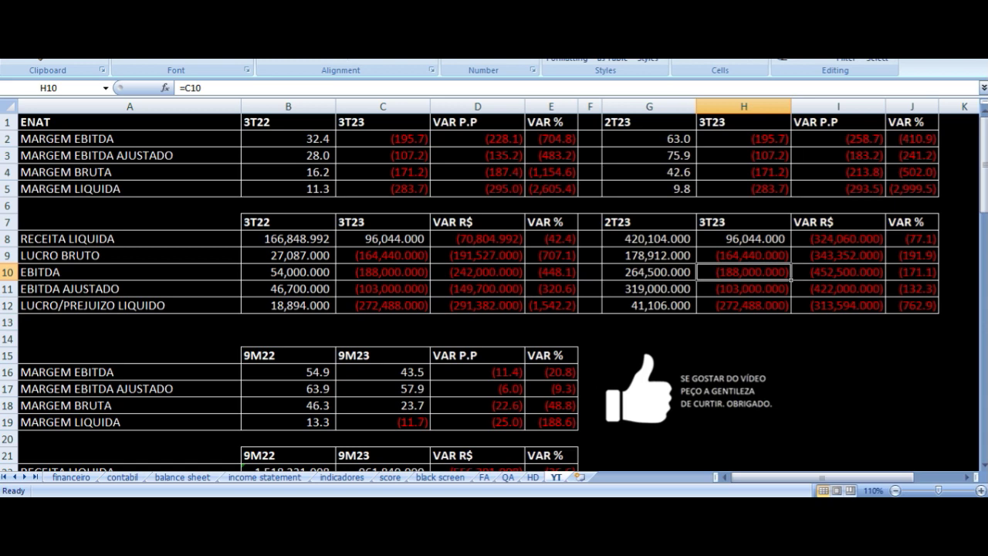
{"action": "key", "text": "Down"}
{"action": "key", "text": "Left"}
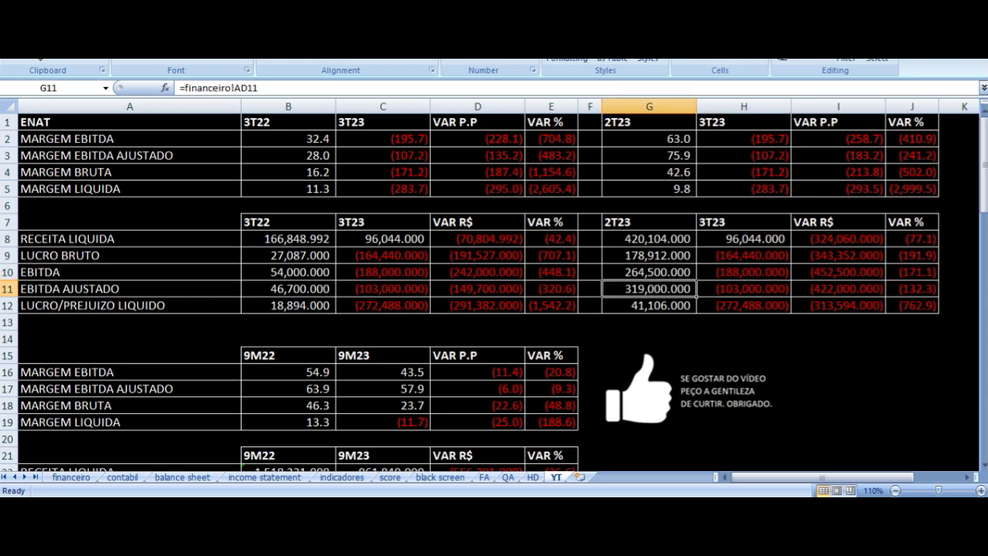
{"action": "key", "text": "Right"}
Step: Compare the net profit or loss of 2T23 and 3T23
{"action": "key", "text": "Down"}
{"action": "key", "text": "Left"}
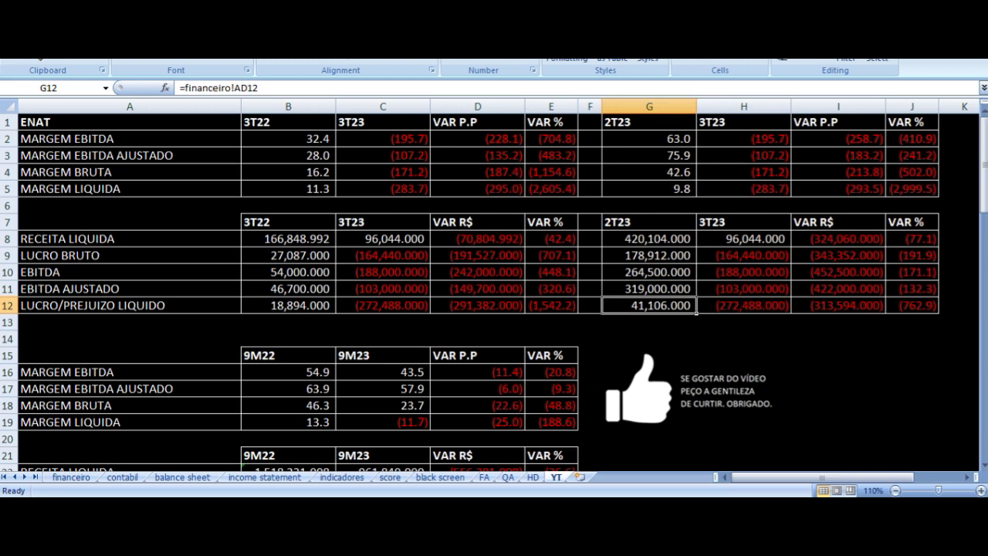
{"action": "key", "text": "Right"}
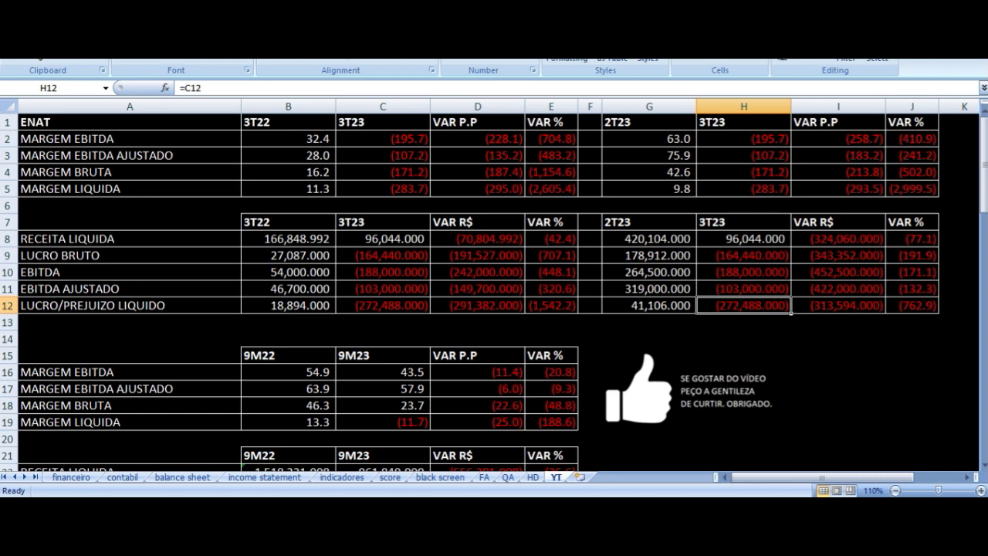
Step: Compare the 9M22 and 9M23 EBITDA margin in the nine-month table and check its percentage-point variation
{"action": "scroll", "coordinate": [375, 279], "scroll_direction": "down", "scroll_amount": 4}
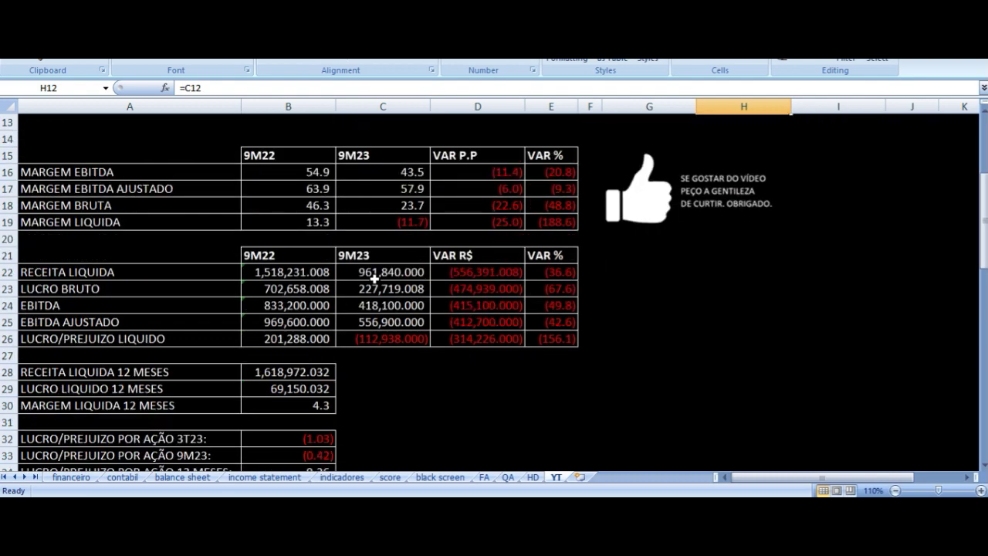
{"action": "scroll", "coordinate": [454, 255], "scroll_direction": "down", "scroll_amount": 1}
{"action": "scroll", "coordinate": [453, 255], "scroll_direction": "up", "scroll_amount": 1}
{"action": "left_click", "coordinate": [208, 177]}
{"action": "left_click", "coordinate": [287, 172]}
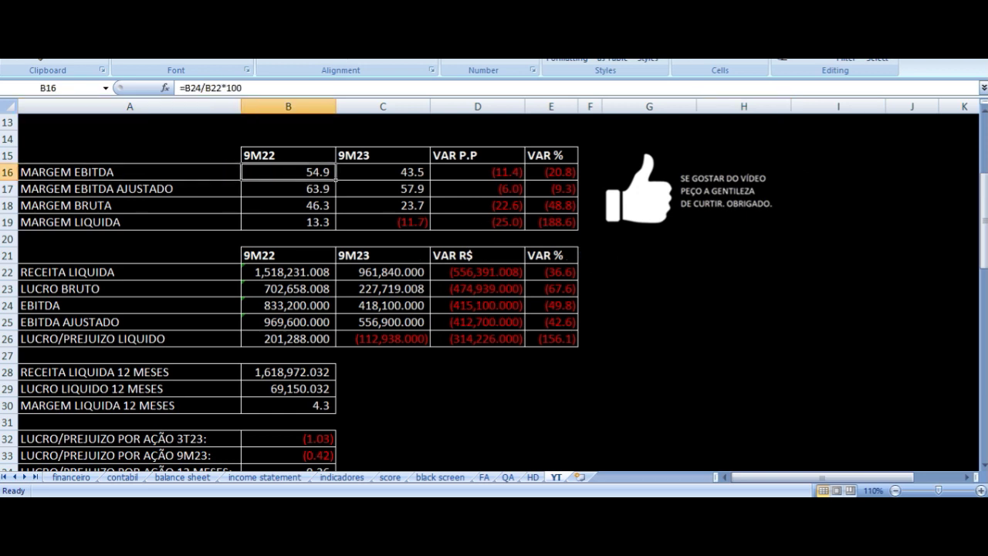
{"action": "left_click", "coordinate": [383, 172]}
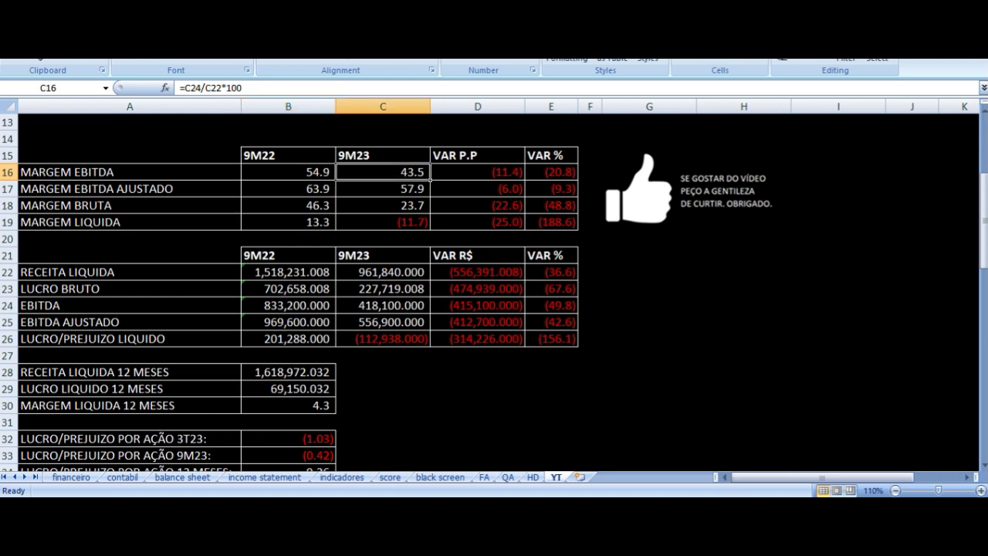
{"action": "left_click", "coordinate": [477, 172]}
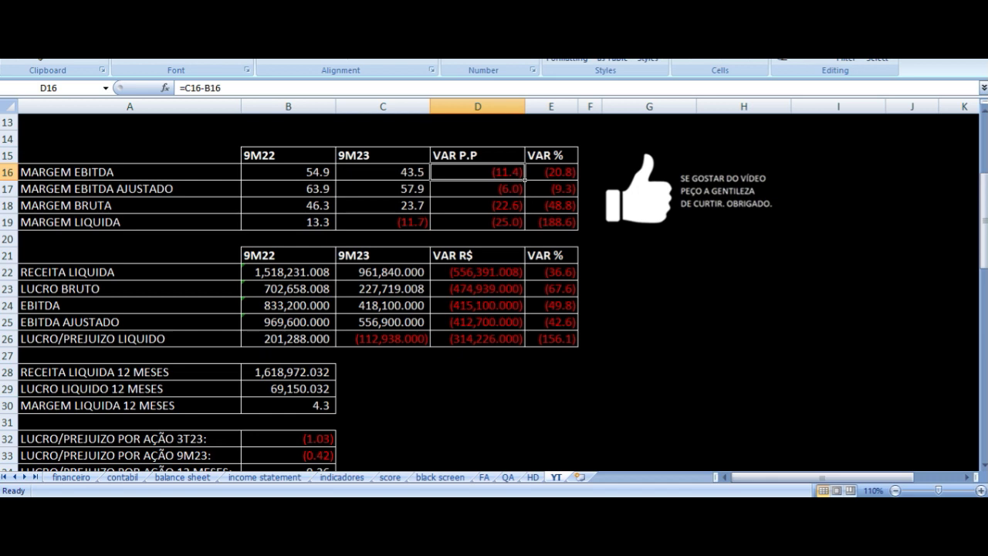
Step: Compare the adjusted EBITDA margin between 9M22 and 9M23
{"action": "key", "text": "Down"}
{"action": "key", "text": "Left"}
{"action": "key", "text": "Left"}
{"action": "key", "text": "Left"}
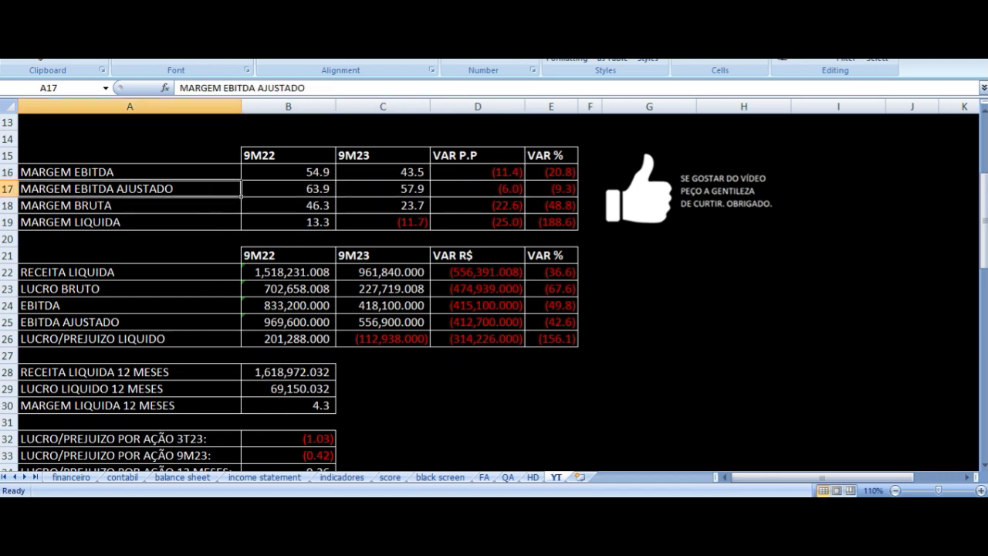
{"action": "key", "text": "Right"}
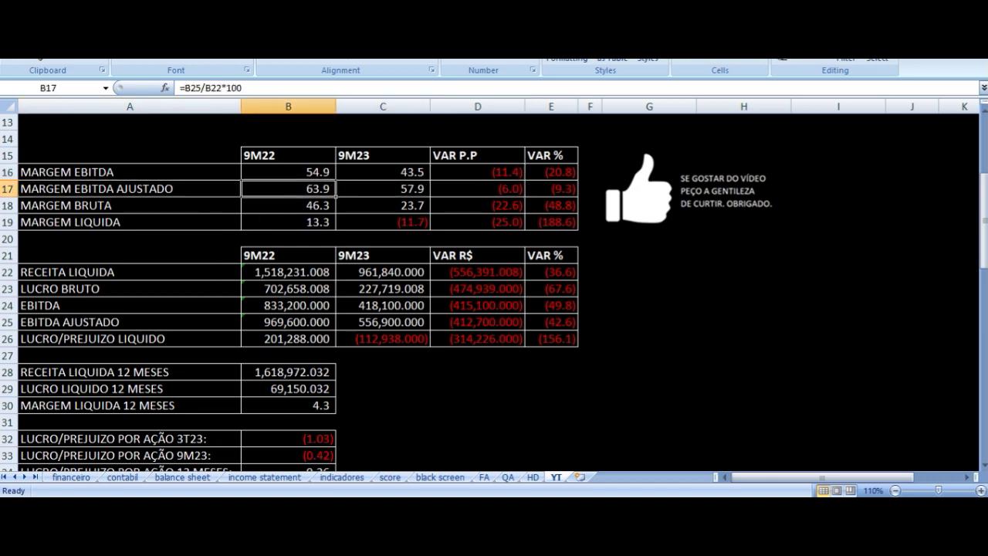
{"action": "key", "text": "Right"}
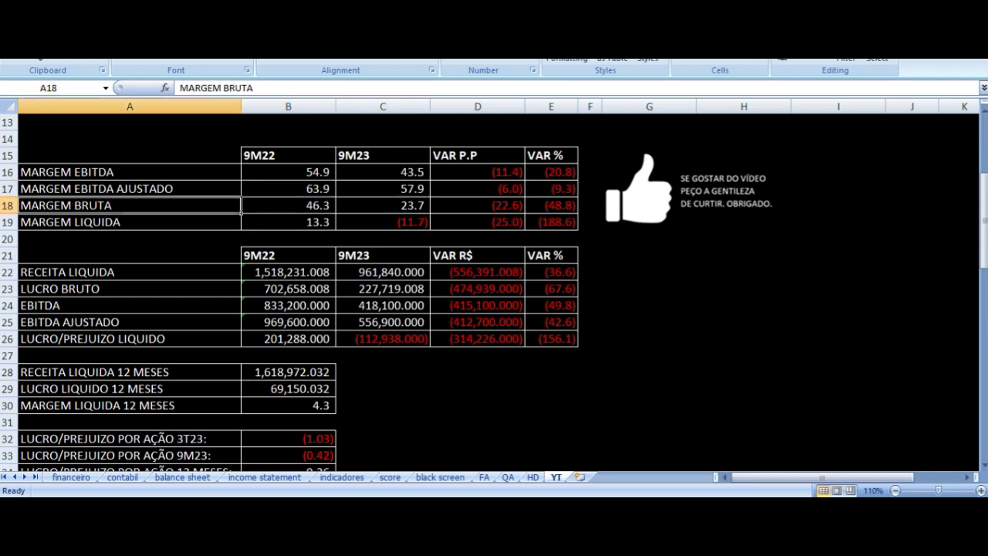
Step: Compare the gross and net margins of 9M22 and 9M23, including the net margin's percentage-point variation
{"action": "left_click", "coordinate": [288, 205]}
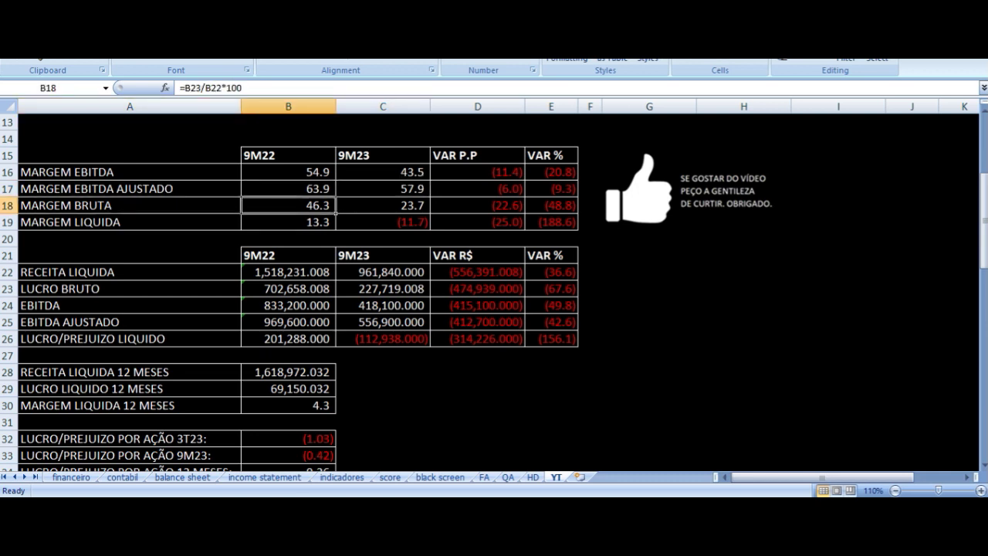
{"action": "left_click", "coordinate": [383, 205]}
{"action": "left_click", "coordinate": [238, 223]}
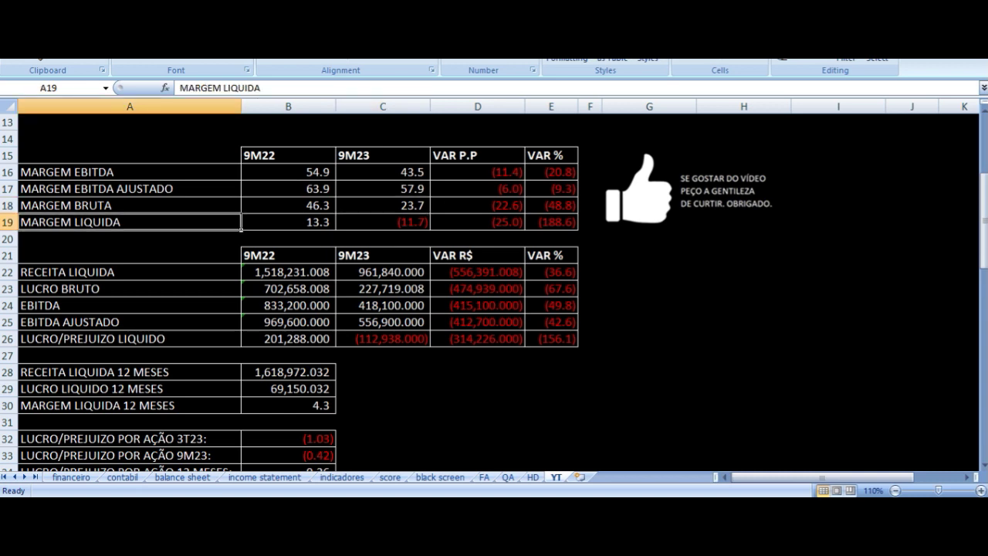
{"action": "left_click", "coordinate": [288, 223]}
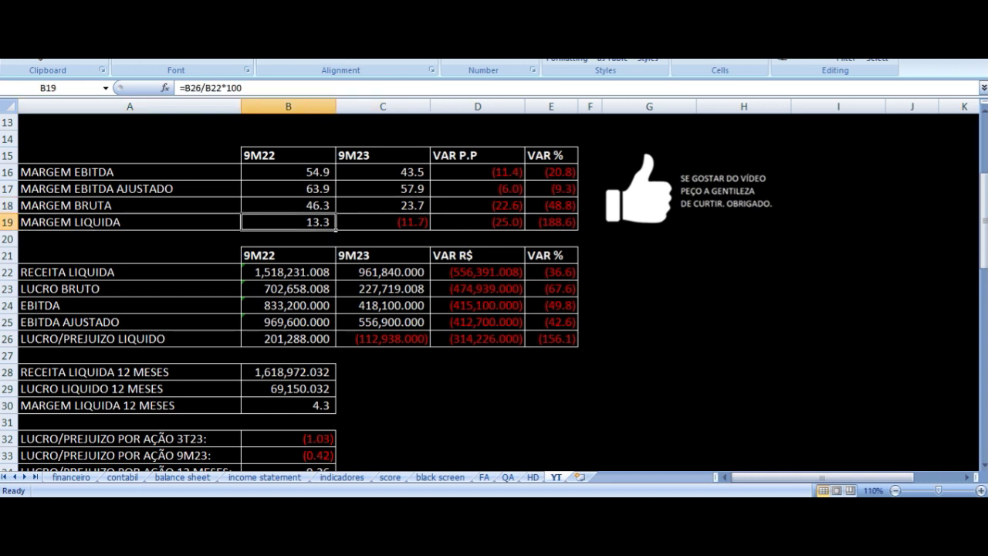
{"action": "left_click", "coordinate": [383, 223]}
{"action": "left_click", "coordinate": [477, 222]}
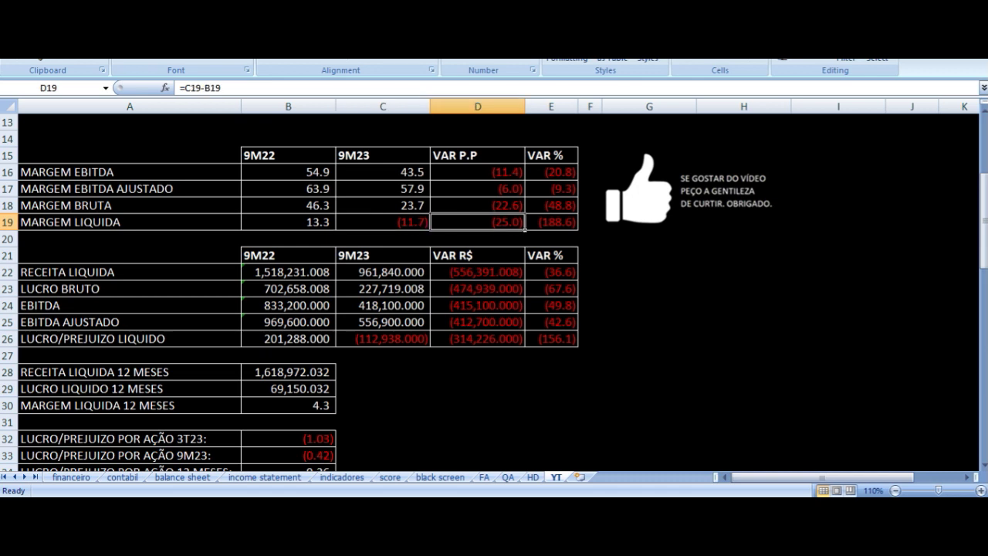
Step: Compare net revenue between 9M22 and 9M23 and check its variation in reais and in percent
{"action": "left_click", "coordinate": [502, 272]}
{"action": "left_click", "coordinate": [236, 274]}
{"action": "left_click", "coordinate": [244, 276]}
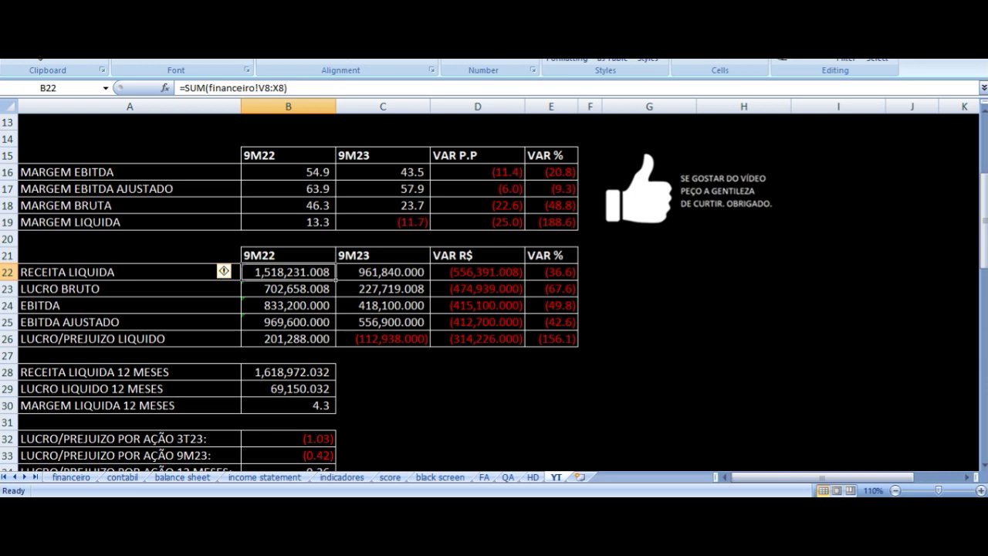
{"action": "left_click", "coordinate": [382, 272]}
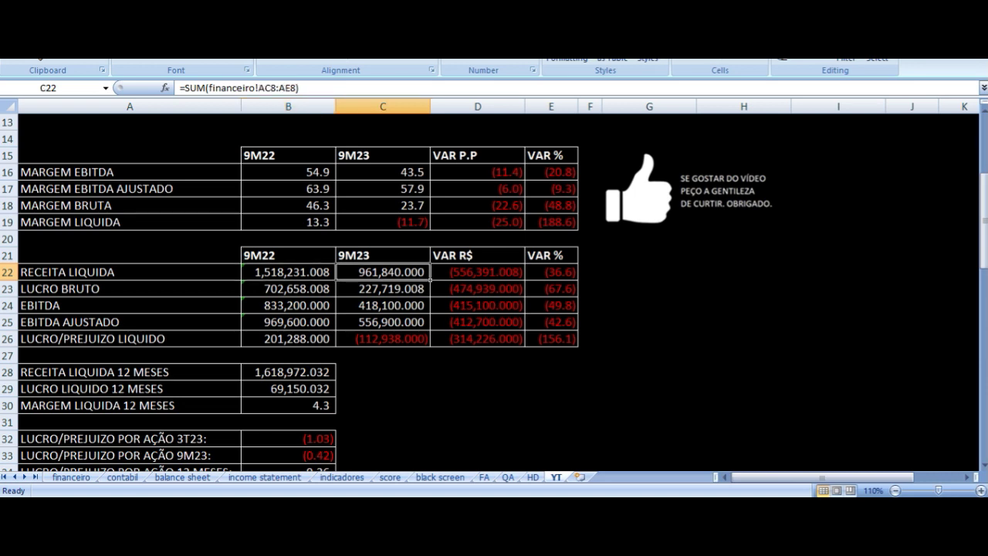
{"action": "left_click", "coordinate": [478, 272]}
{"action": "left_click", "coordinate": [551, 272]}
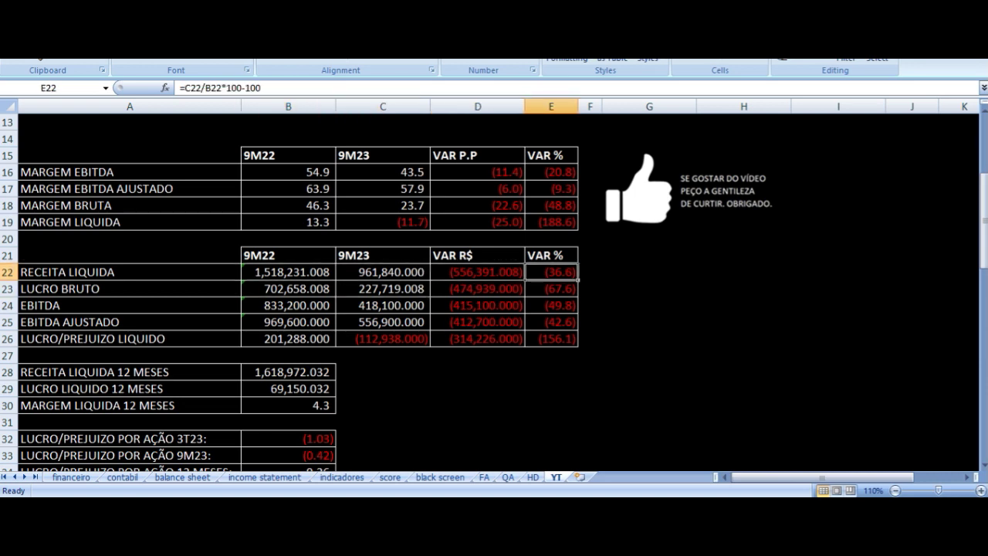
Step: Recheck the 9M22 and 9M23 net revenue cells, ending on the gross profit row of the nine-month table
{"action": "key", "text": "Left"}
{"action": "key", "text": "Left"}
{"action": "key", "text": "Left"}
{"action": "key", "text": "Left"}
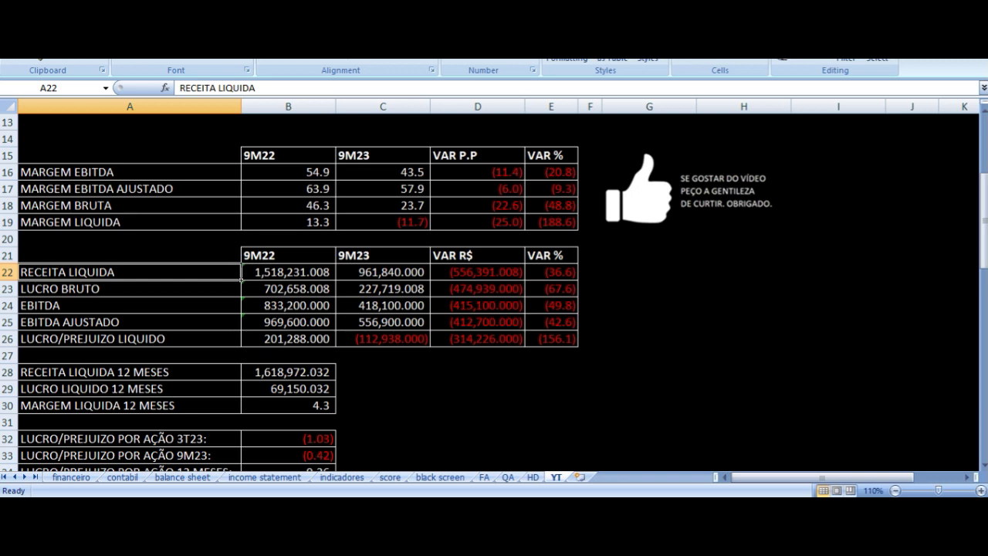
{"action": "key", "text": "Right"}
{"action": "key", "text": "Right"}
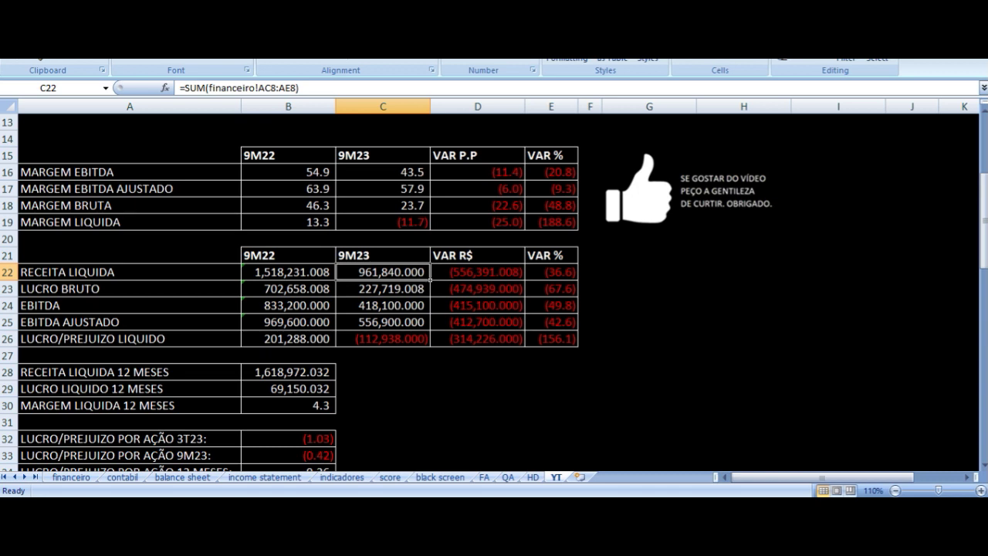
{"action": "key", "text": "Left"}
{"action": "key", "text": "Left"}
{"action": "key", "text": "Right"}
{"action": "key", "text": "Right"}
{"action": "key", "text": "Left"}
{"action": "key", "text": "Left"}
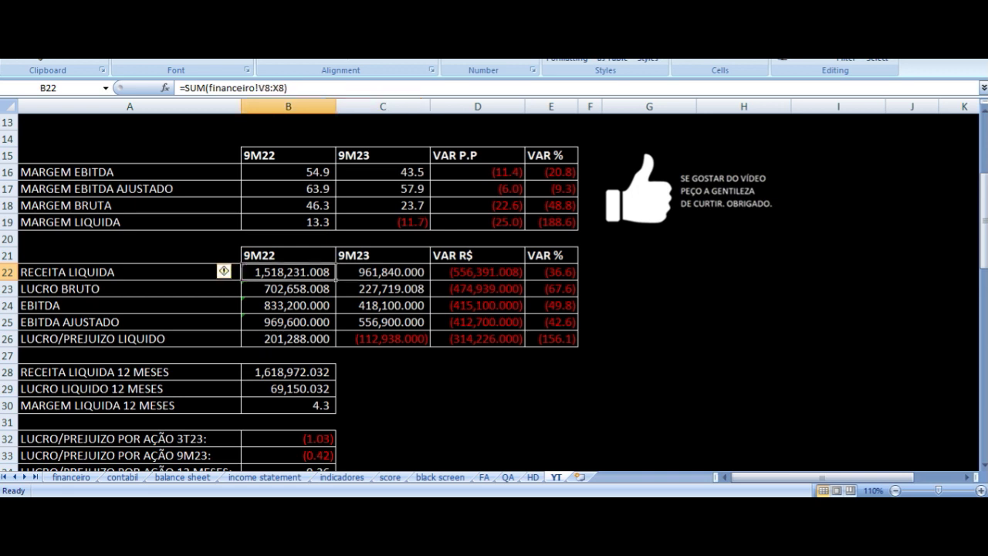
{"action": "key", "text": "Down"}
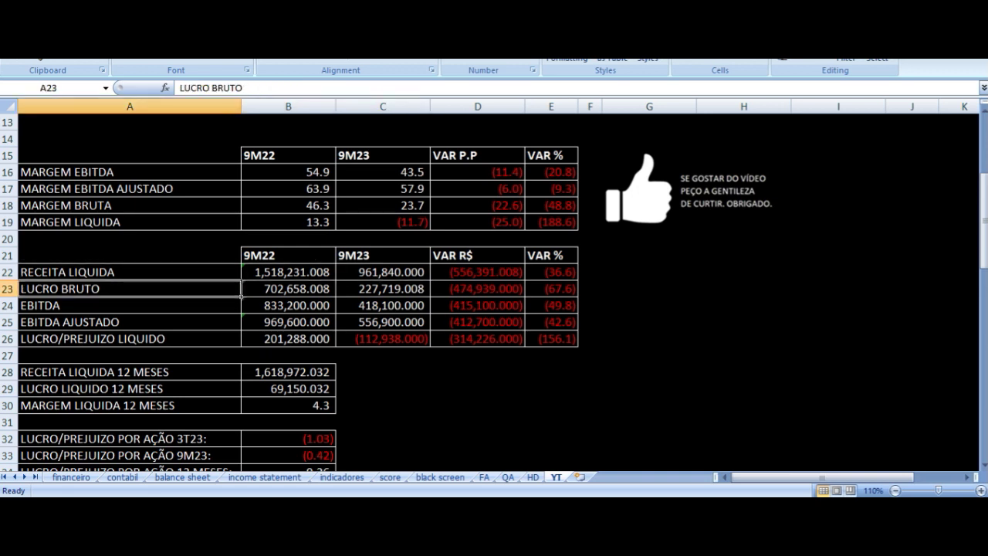
Step: Compare gross profit between 9M22 and 9M23 and check its variation in reais and in percent
{"action": "key", "text": "Right"}
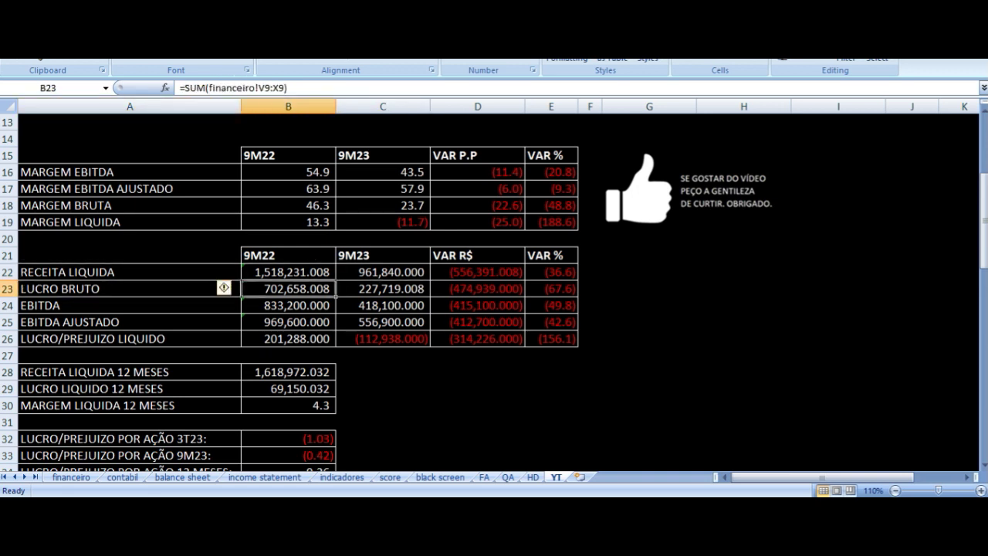
{"action": "key", "text": "Right"}
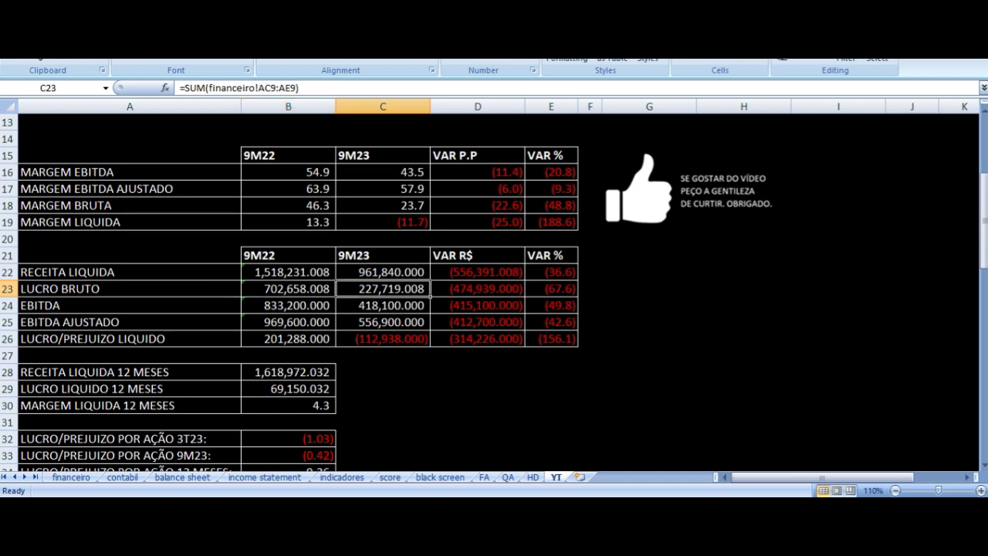
{"action": "key", "text": "Right"}
{"action": "key", "text": "Right"}
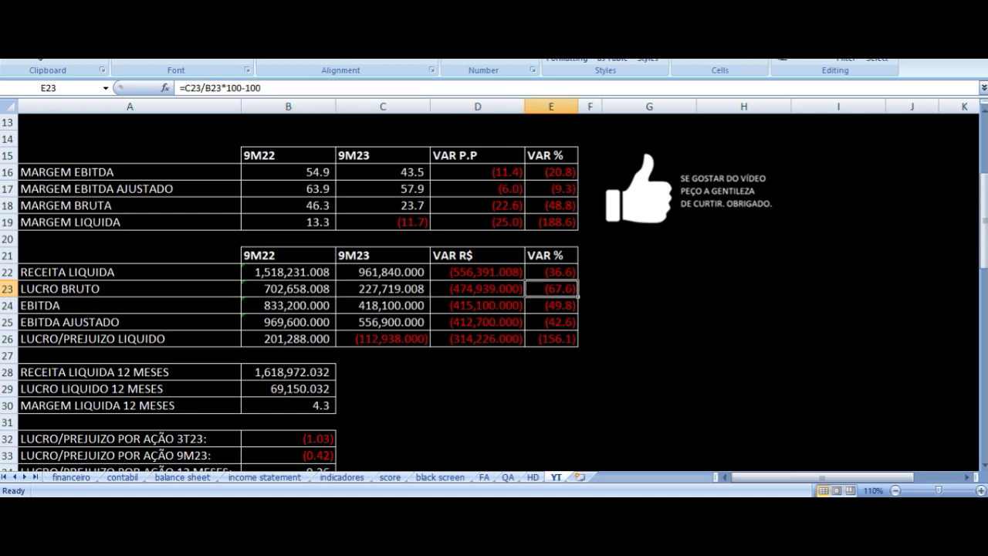
Step: Compare EBITDA between 9M22 and 9M23, including its variation in reais and in percent
{"action": "key", "text": "Down"}
{"action": "key", "text": "Left"}
{"action": "key", "text": "Left"}
{"action": "key", "text": "Left"}
{"action": "key", "text": "Left"}
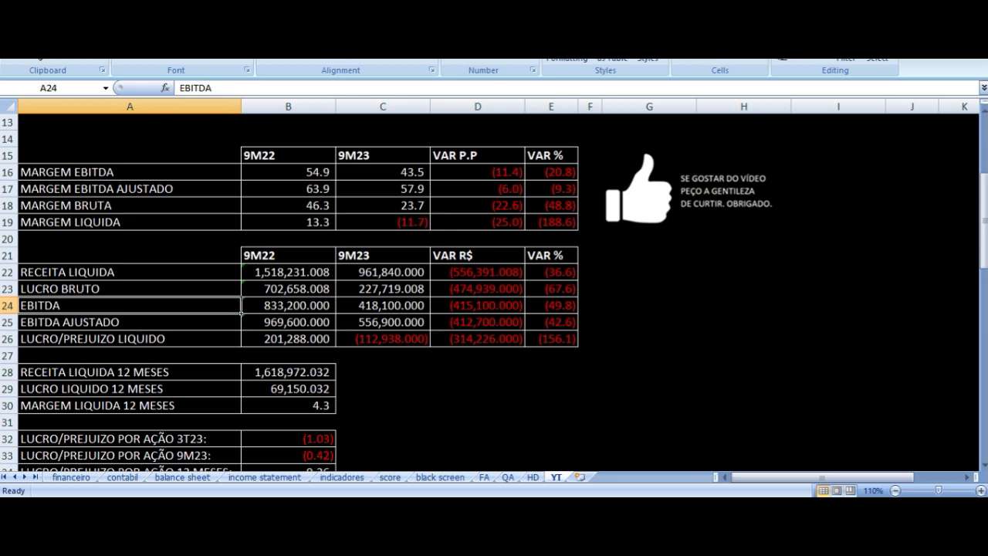
{"action": "key", "text": "Right"}
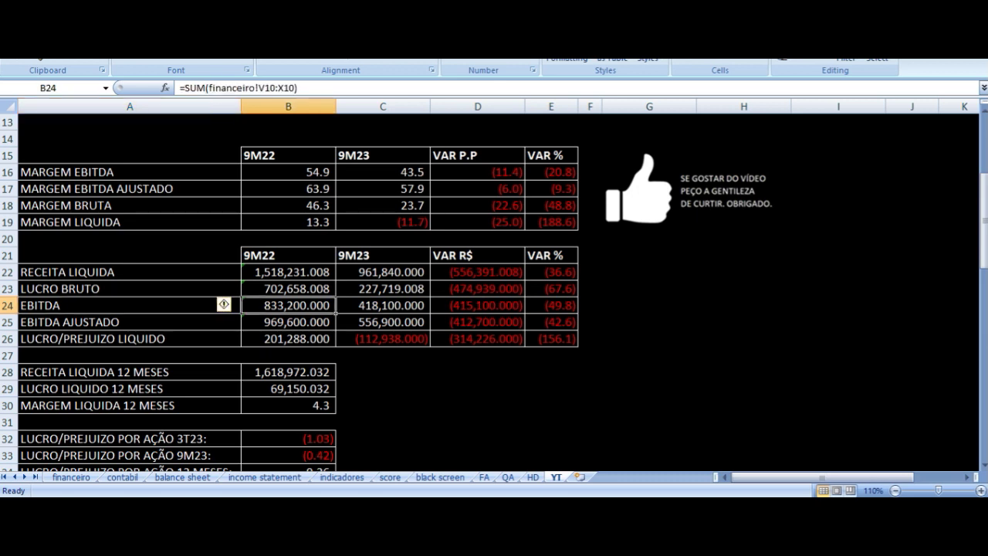
{"action": "key", "text": "Right"}
{"action": "key", "text": "Right"}
{"action": "key", "text": "Right"}
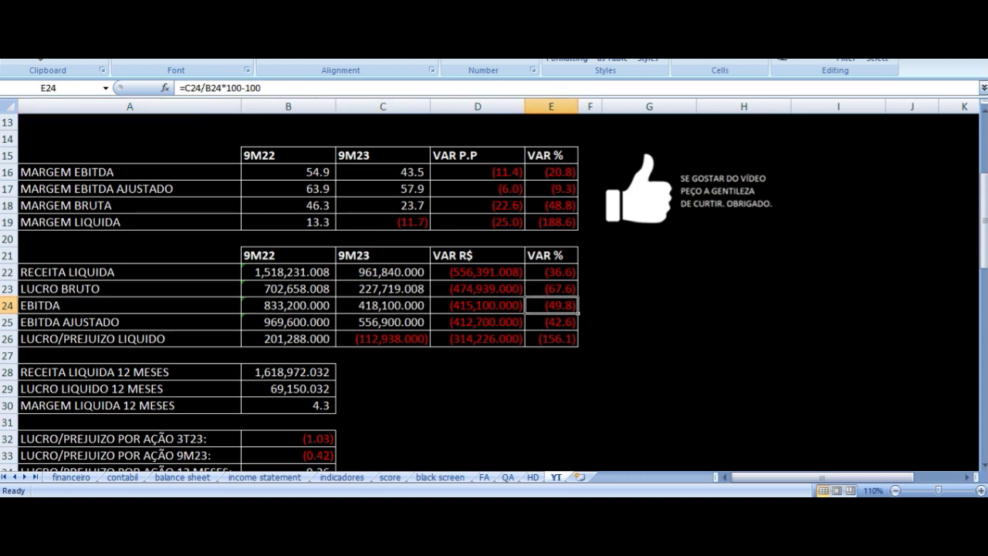
Step: Compare adjusted EBITDA between 9M22 and 9M23, including its variation in reais and in percent
{"action": "key", "text": "Down"}
{"action": "key", "text": "Left"}
{"action": "key", "text": "Left"}
{"action": "key", "text": "Left"}
{"action": "key", "text": "Left"}
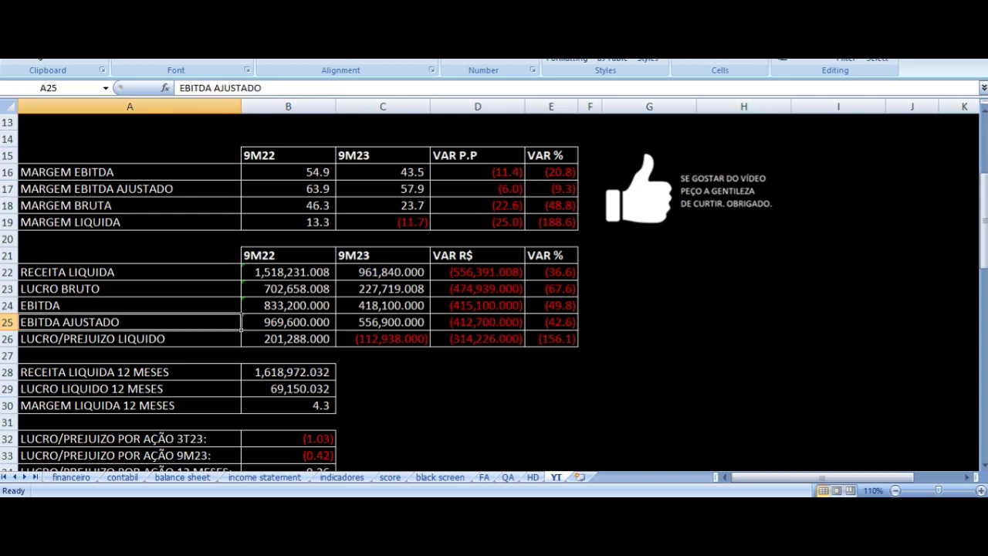
{"action": "key", "text": "Right"}
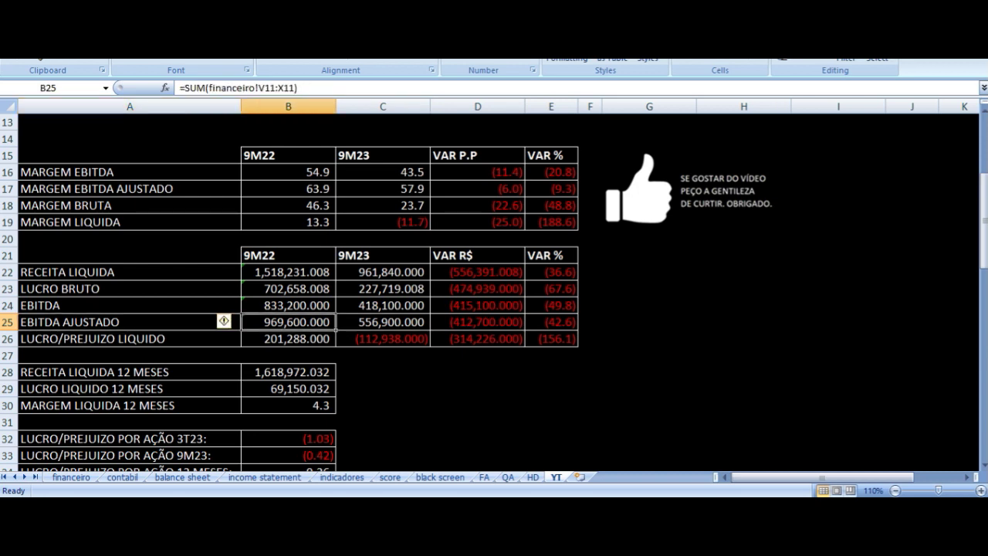
{"action": "key", "text": "Right"}
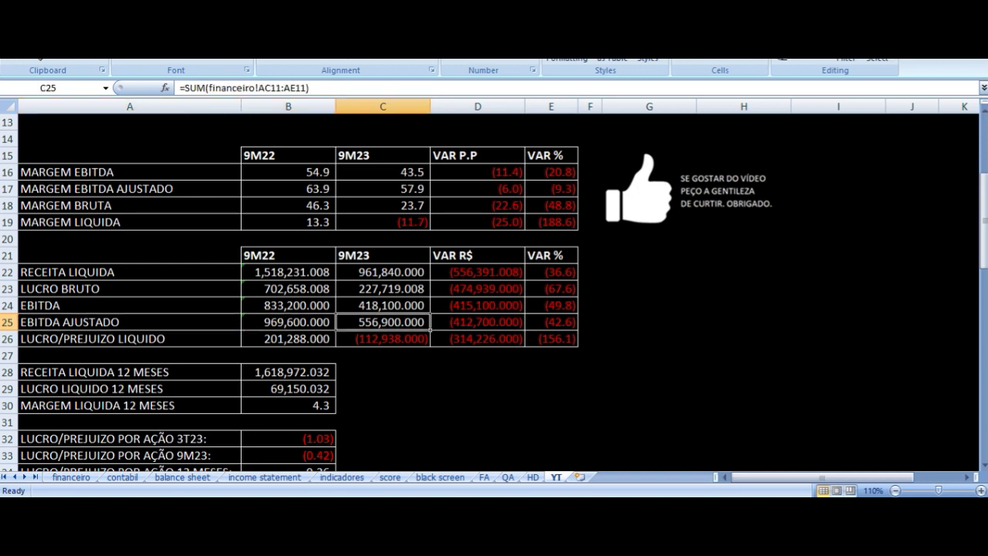
{"action": "key", "text": "Right"}
{"action": "key", "text": "Right"}
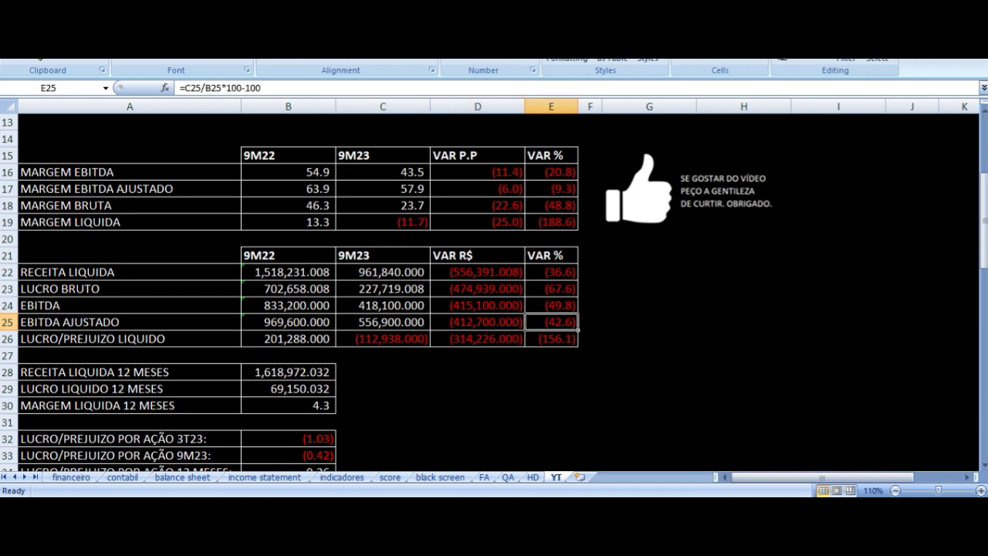
Step: Compare the net result between 9M22 and 9M23 with its variations, and select the figures of both nine-month tables
{"action": "key", "text": "Down"}
{"action": "key", "text": "Left"}
{"action": "key", "text": "Left"}
{"action": "key", "text": "Left"}
{"action": "key", "text": "Left"}
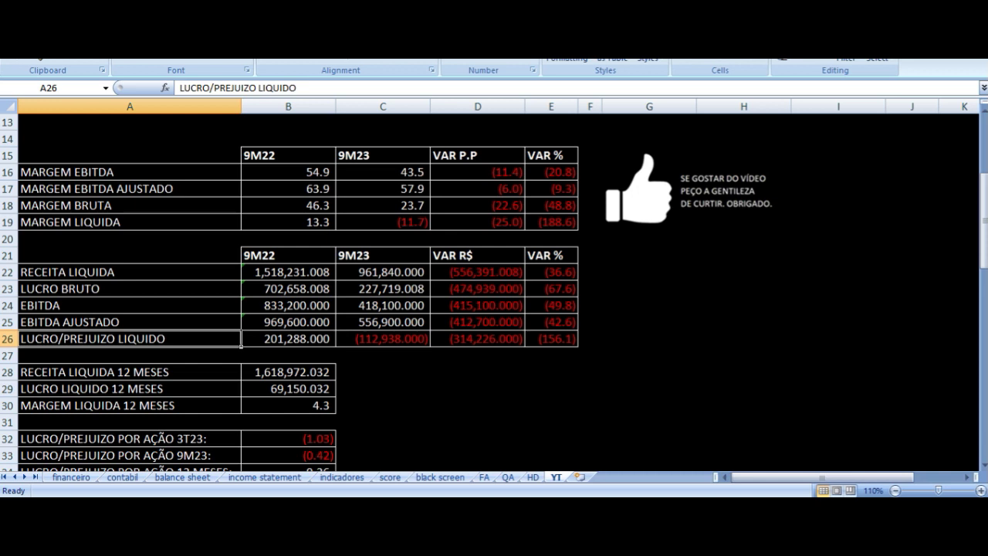
{"action": "key", "text": "Right"}
{"action": "key", "text": "Left"}
{"action": "key", "text": "Right"}
{"action": "key", "text": "Right"}
{"action": "key", "text": "Right"}
{"action": "key", "text": "Right"}
{"action": "key", "text": "Left"}
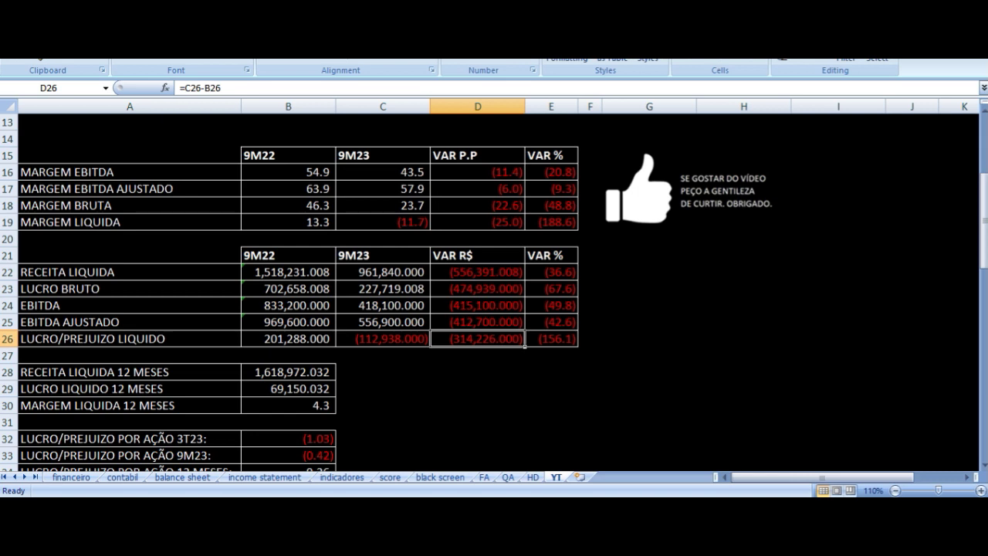
{"action": "left_click_drag", "start_coordinate": [285, 156], "coordinate": [531, 341]}
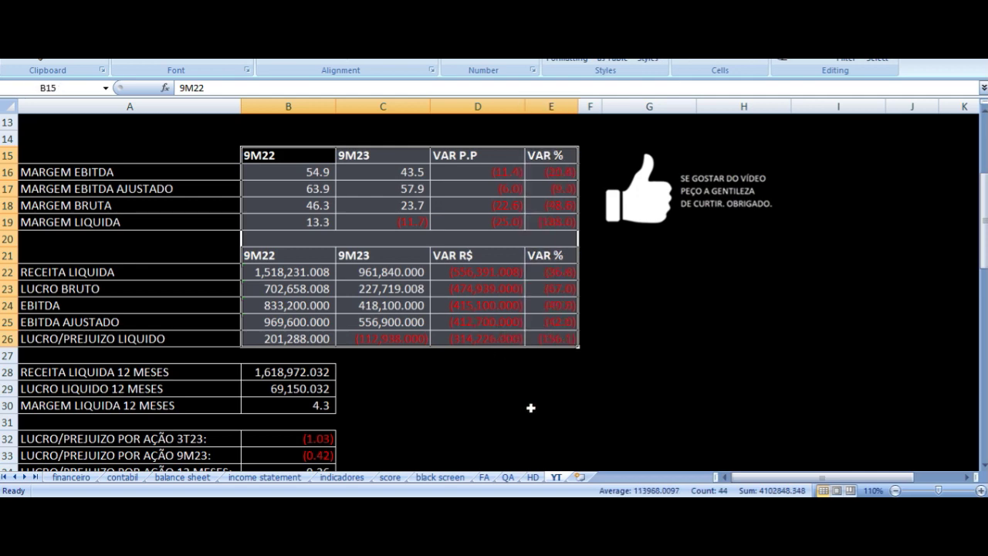
Step: Open the HD sheet with the quarterly history and locate the 30/09/2022 and 30/09/2023 quarters
{"action": "left_click", "coordinate": [533, 477]}
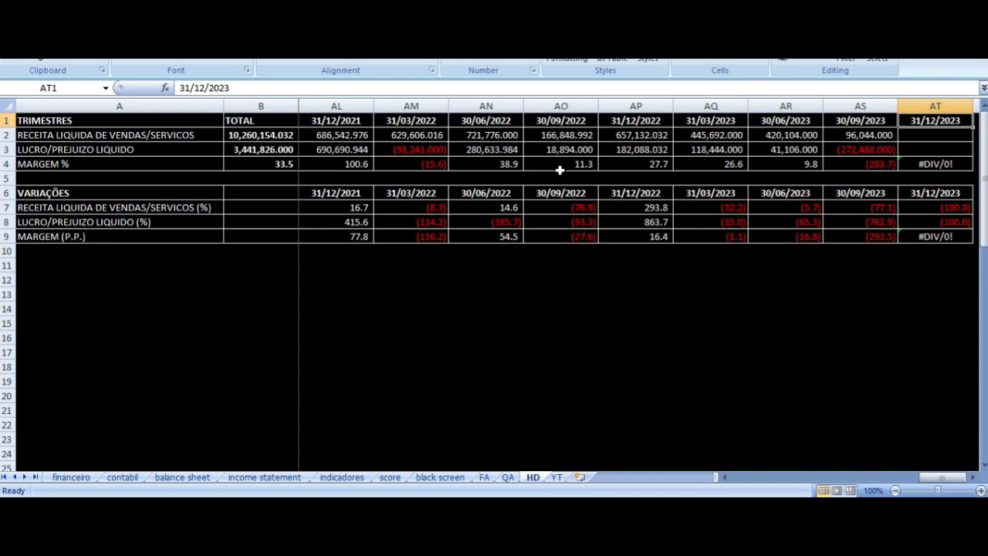
{"action": "left_click", "coordinate": [560, 164]}
{"action": "key", "text": "Up"}
{"action": "key", "text": "Up"}
{"action": "key", "text": "Up"}
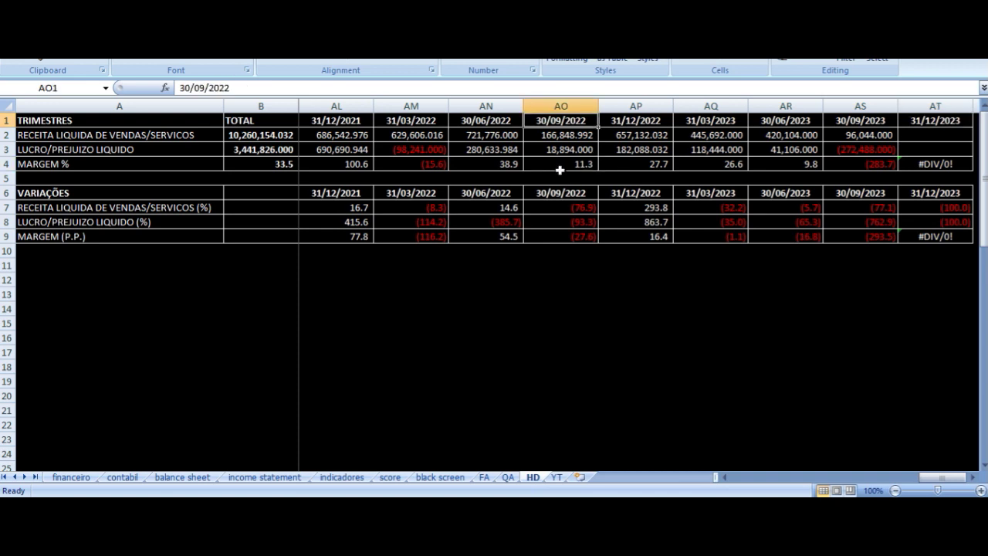
{"action": "key", "text": "ctrl+Right"}
{"action": "key", "text": "Left"}
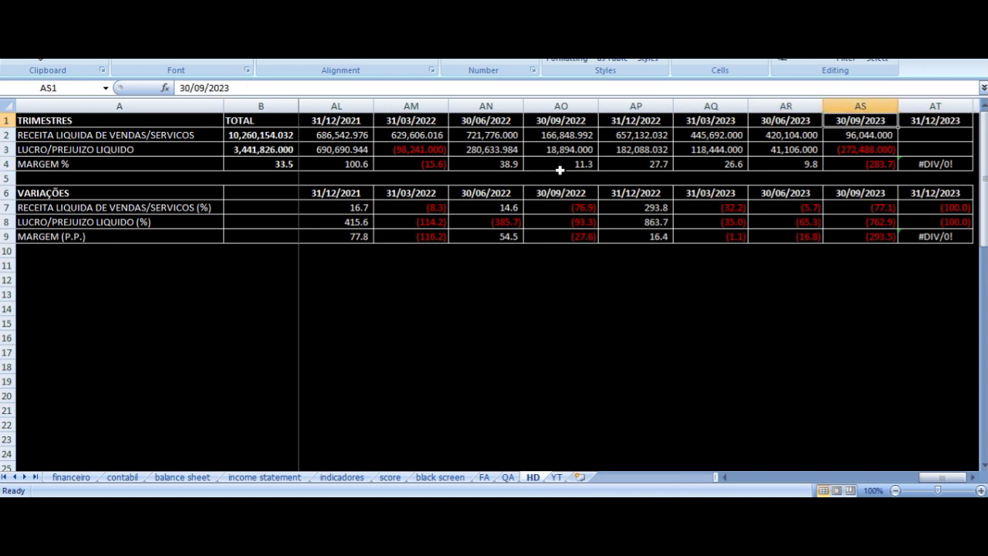
Step: Examine the net revenue, net result and margin of the 30/09/2023 quarter
{"action": "key", "text": "Down"}
{"action": "key", "text": "Down"}
{"action": "key", "text": "Down"}
{"action": "key", "text": "Up"}
{"action": "key", "text": "Up"}
{"action": "key", "text": "Up"}
{"action": "key", "text": "Down"}
{"action": "key", "text": "Down"}
{"action": "key", "text": "Down"}
{"action": "key", "text": "Up"}
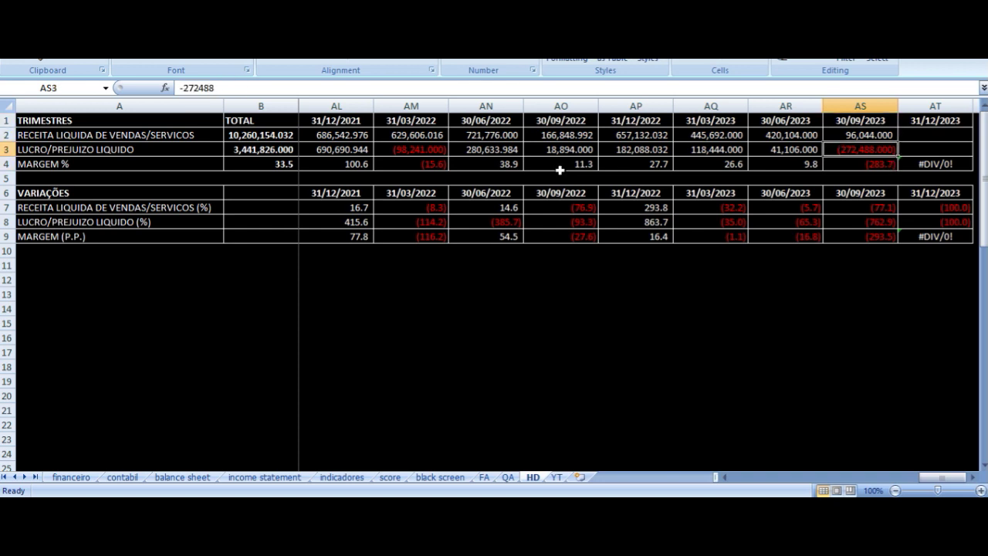
Step: Review the quarterly net results backwards from 30/06/2023 to 31/03/2022
{"action": "key", "text": "Left"}
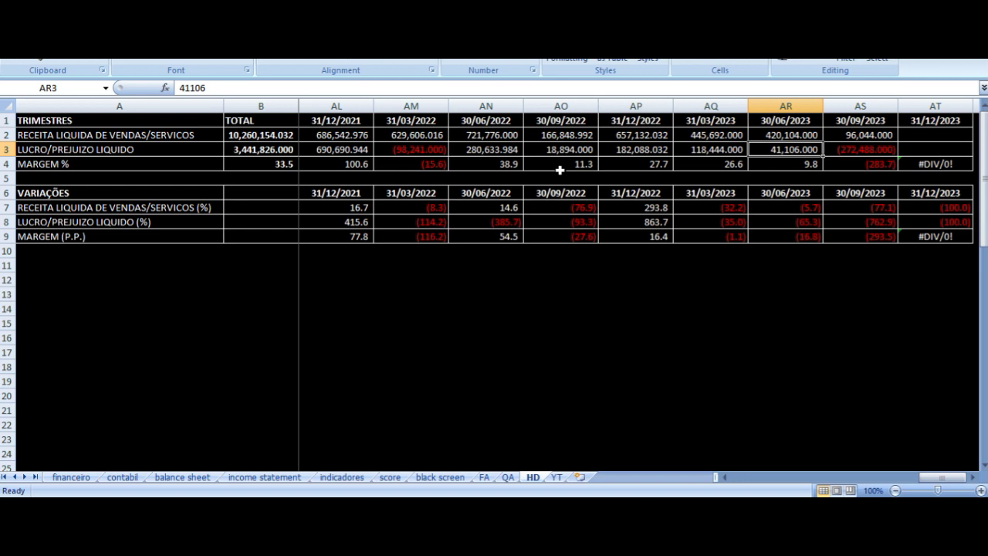
{"action": "key", "text": "Left"}
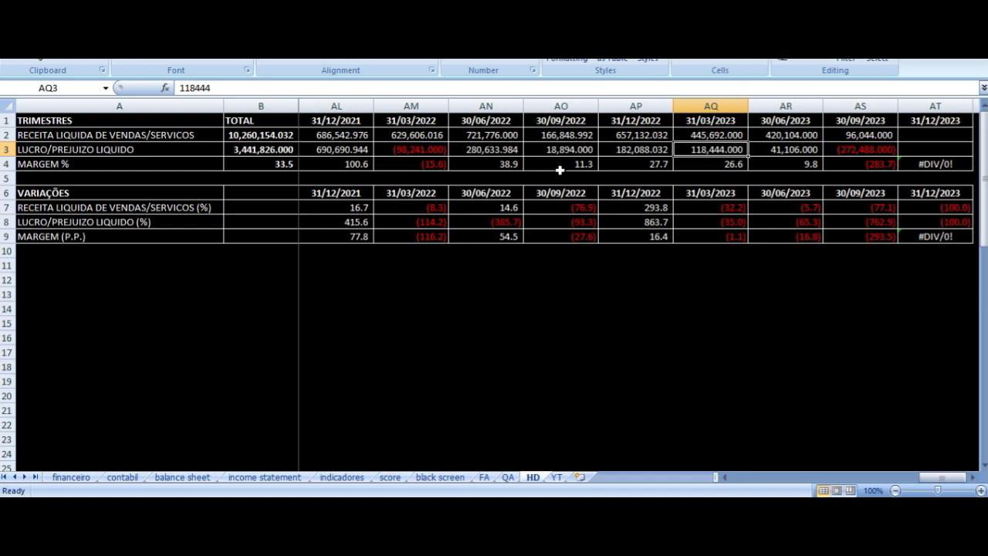
{"action": "key", "text": "Down"}
{"action": "key", "text": "Up"}
{"action": "key", "text": "Left"}
{"action": "key", "text": "Left"}
{"action": "key", "text": "Left"}
{"action": "key", "text": "Left"}
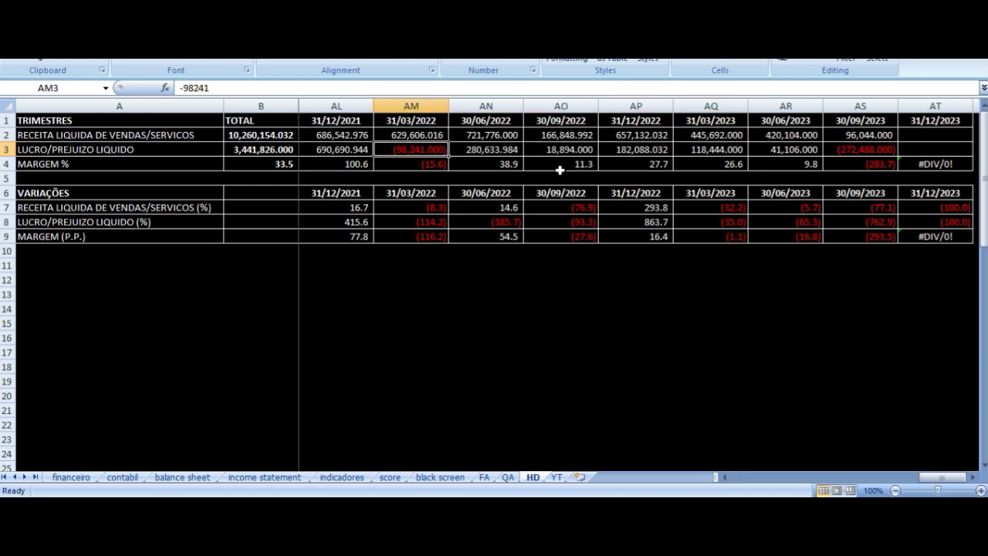
Step: Examine the net revenue, net result and margin of the 30/06/2022 quarter
{"action": "key", "text": "Right"}
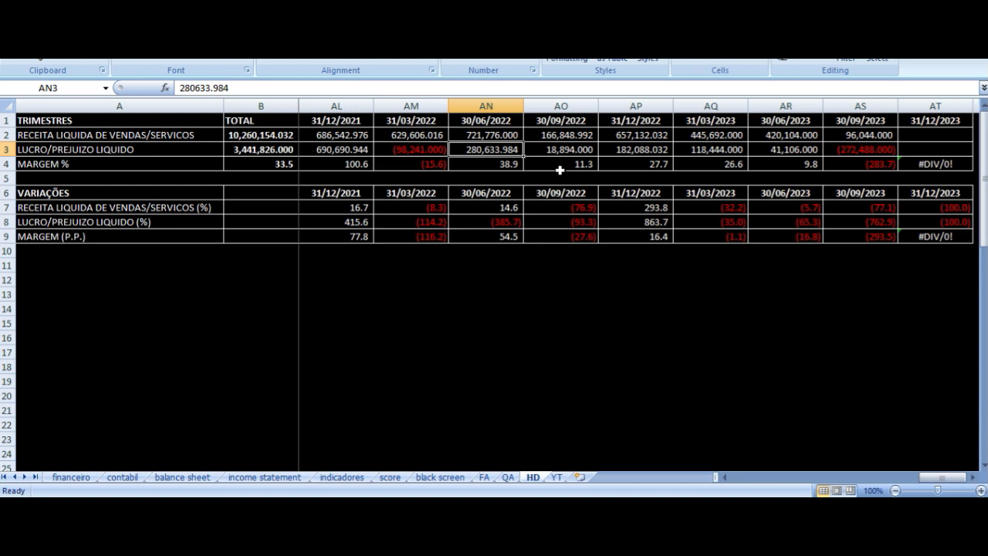
{"action": "key", "text": "Down"}
{"action": "key", "text": "Up"}
{"action": "key", "text": "Up"}
{"action": "key", "text": "Up"}
{"action": "key", "text": "Down"}
{"action": "key", "text": "Down"}
{"action": "key", "text": "Down"}
{"action": "key", "text": "Up"}
Step: Examine the net revenue, net result and margin of the 30/09/2022 quarter
{"action": "key", "text": "Right"}
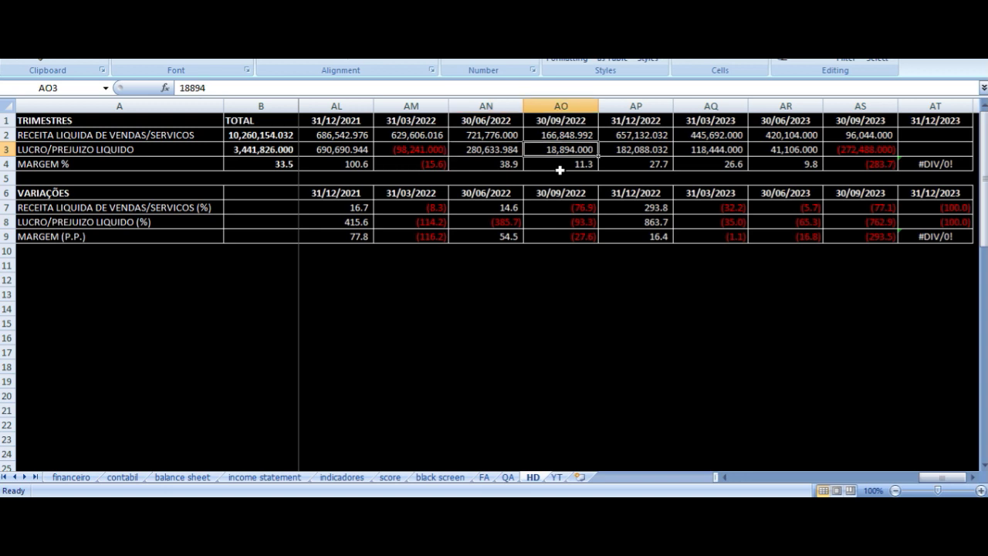
{"action": "key", "text": "Up"}
{"action": "key", "text": "Up"}
{"action": "key", "text": "Down"}
{"action": "key", "text": "Down"}
{"action": "key", "text": "Down"}
{"action": "key", "text": "Up"}
{"action": "key", "text": "Down"}
{"action": "key", "text": "Up"}
Step: Select the net results of the first three quarters of 2022 to check their sum
{"action": "key", "text": "Left"}
{"action": "key", "text": "Left"}
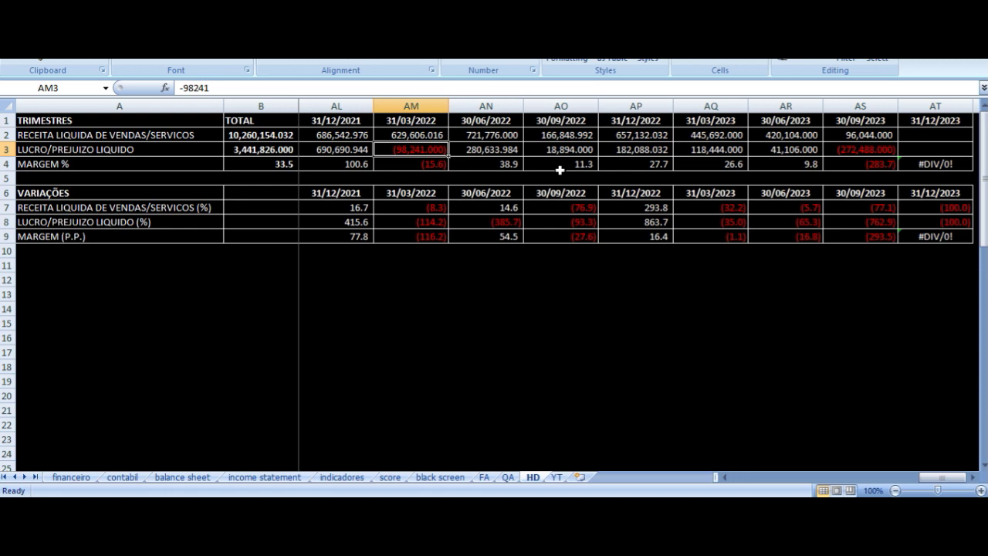
{"action": "key", "text": "shift+Right"}
{"action": "key", "text": "shift+Right"}
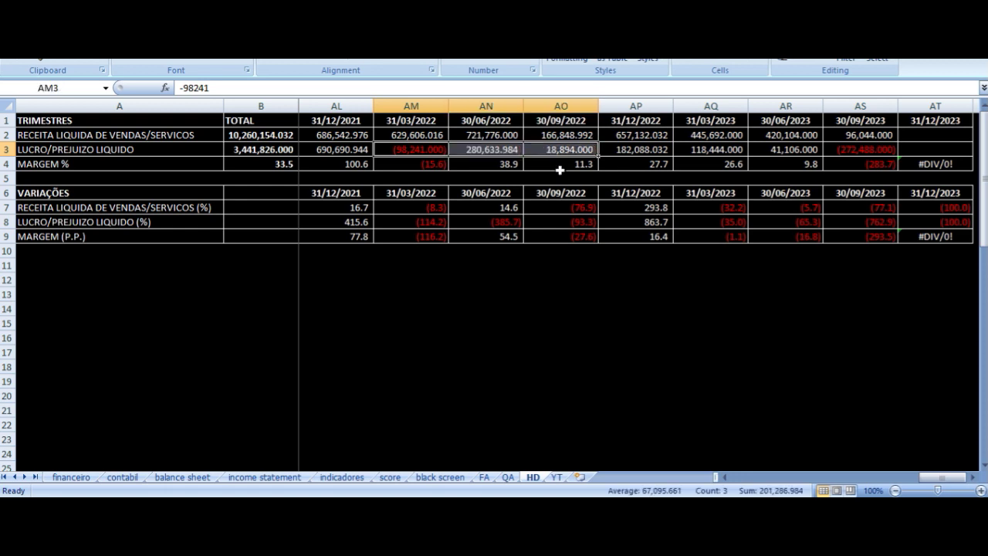
Step: Select the net results of the first three quarters of 2023 to check their sum, ending on the 31/12/2022 net result
{"action": "key", "text": "Right"}
{"action": "key", "text": "Right"}
{"action": "key", "text": "Right"}
{"action": "key", "text": "Right"}
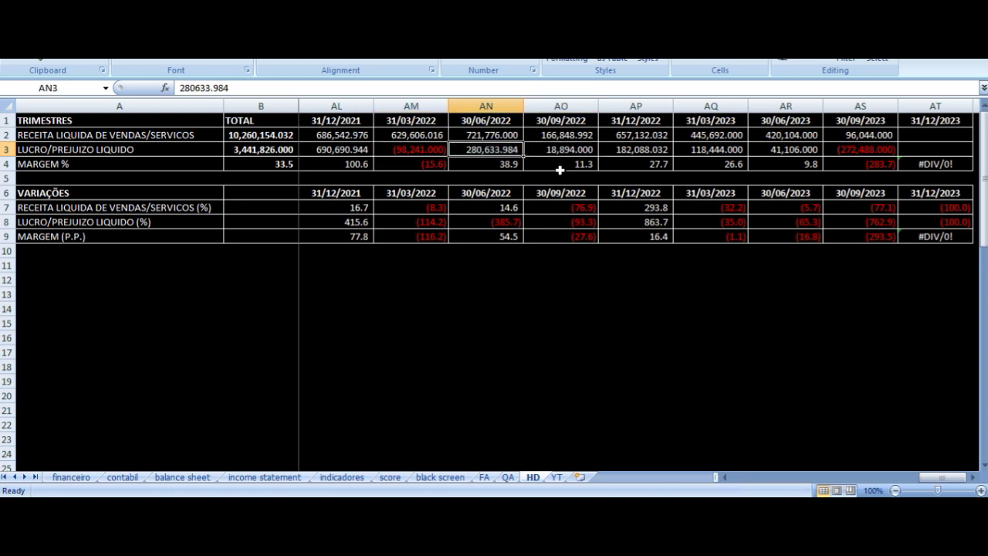
{"action": "key", "text": "shift+Right"}
{"action": "key", "text": "shift+Right"}
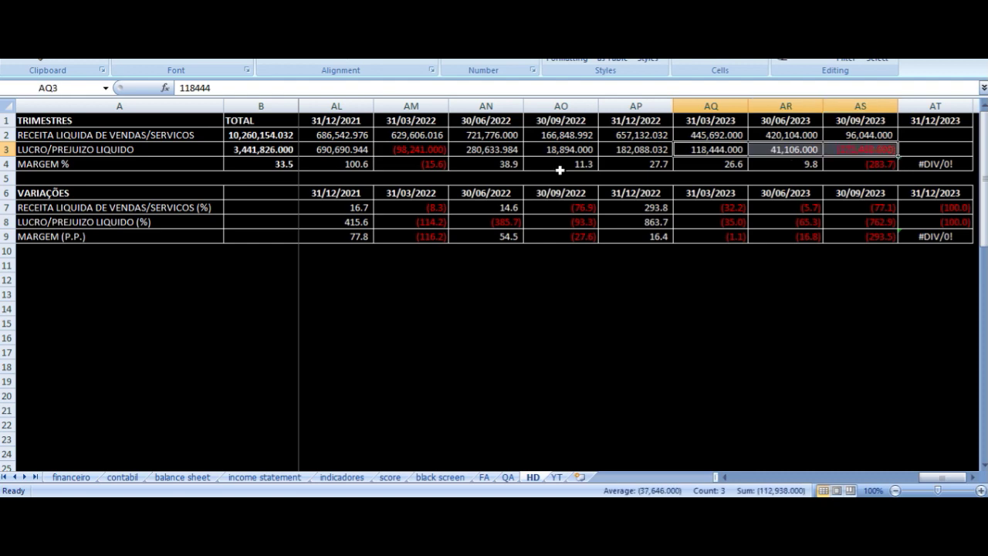
{"action": "left_click", "coordinate": [655, 154]}
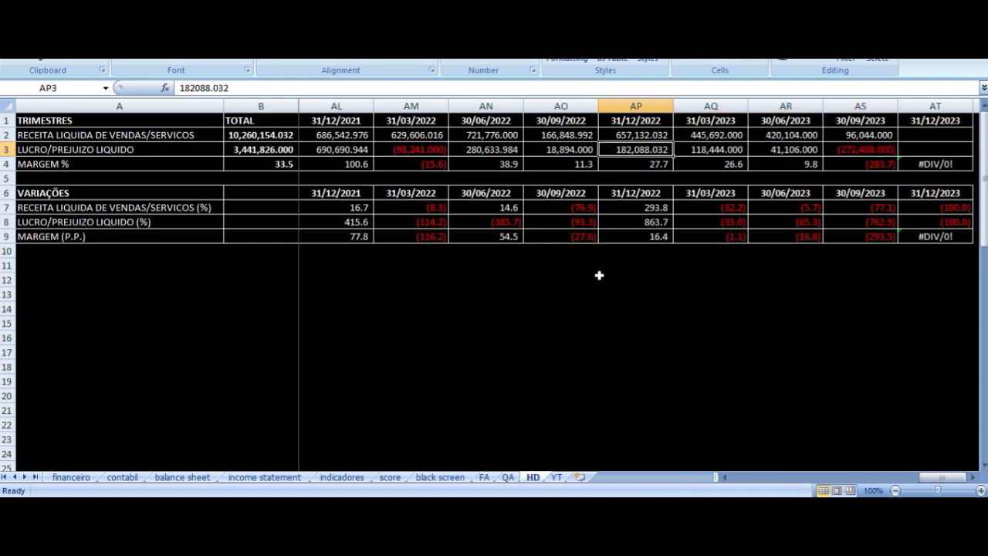
Step: Return to the YT sheet and recheck the net result of 9M22 and 9M23
{"action": "left_click", "coordinate": [557, 478]}
{"action": "left_click", "coordinate": [303, 342]}
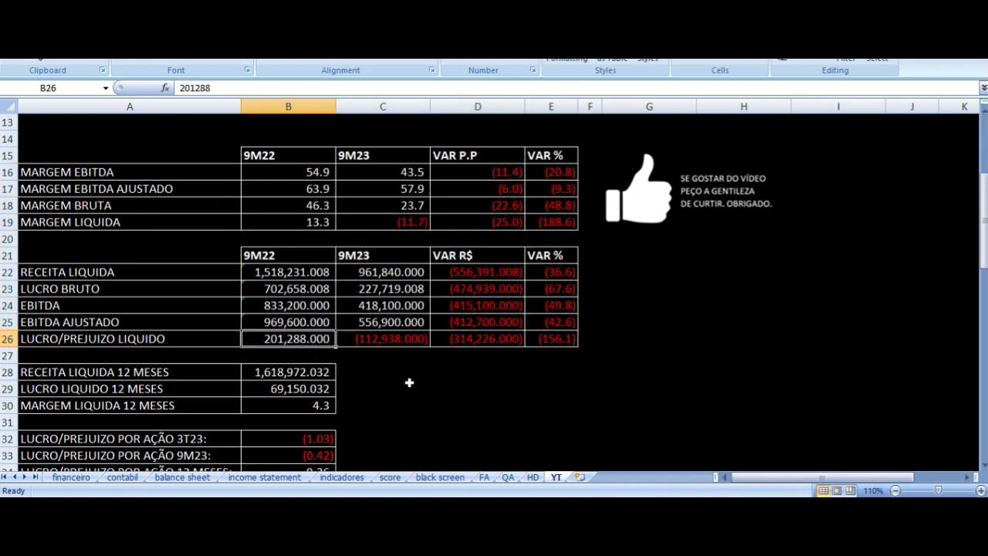
{"action": "key", "text": "Right"}
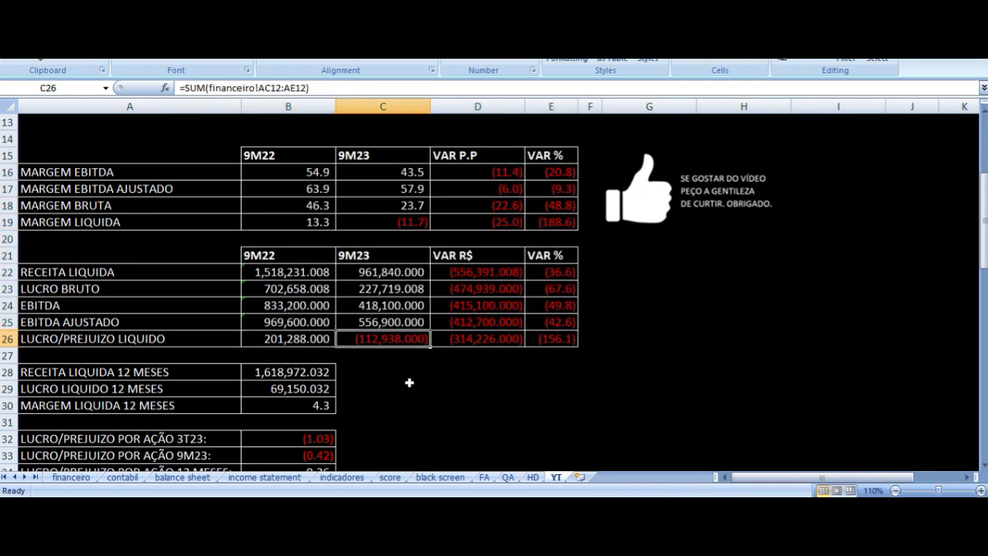
Step: Check the 12-month net revenue in the table below the nine-month figures
{"action": "key", "text": "Left"}
{"action": "key", "text": "Left"}
{"action": "key", "text": "Down"}
{"action": "key", "text": "Down"}
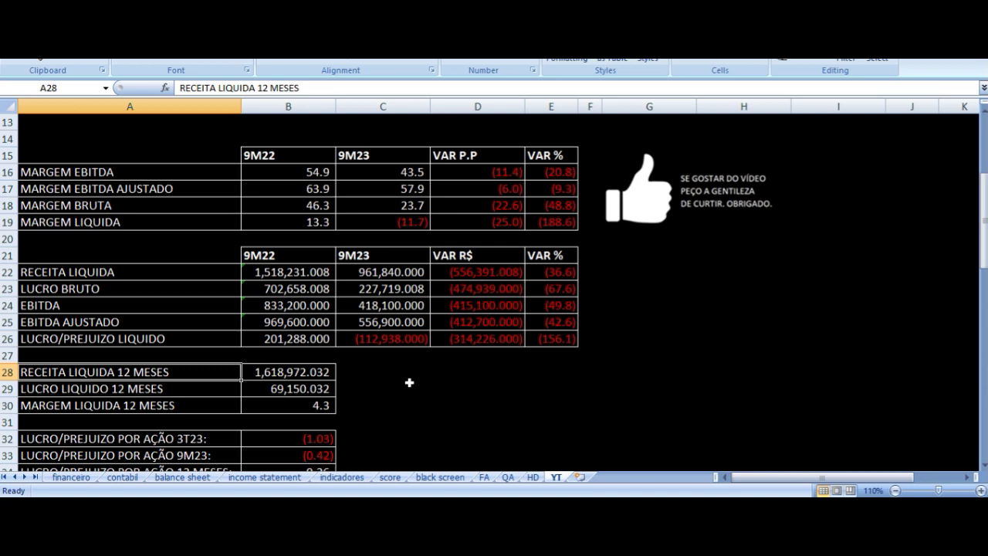
{"action": "key", "text": "Right"}
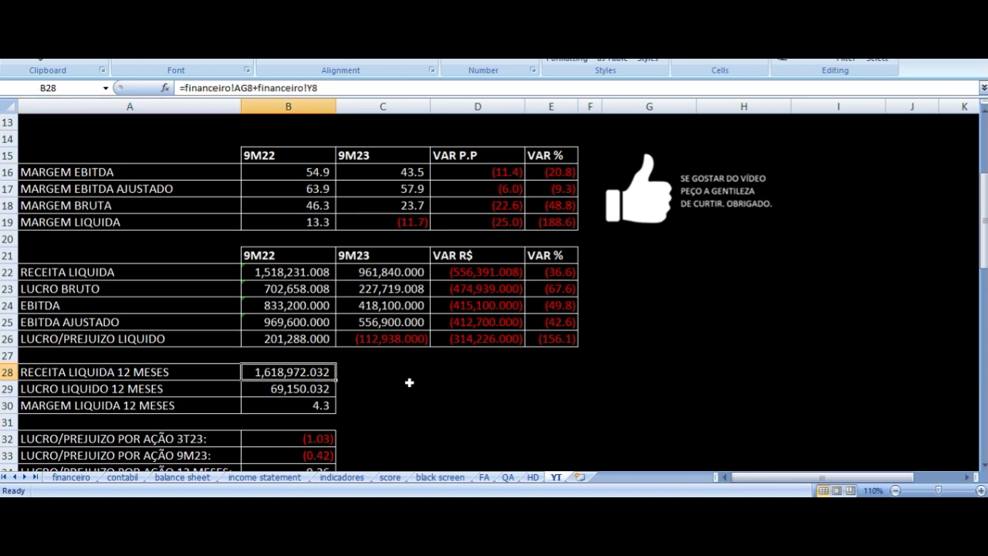
Step: Check the 12-month net profit and the 12-month net margin
{"action": "key", "text": "Left"}
{"action": "key", "text": "Down"}
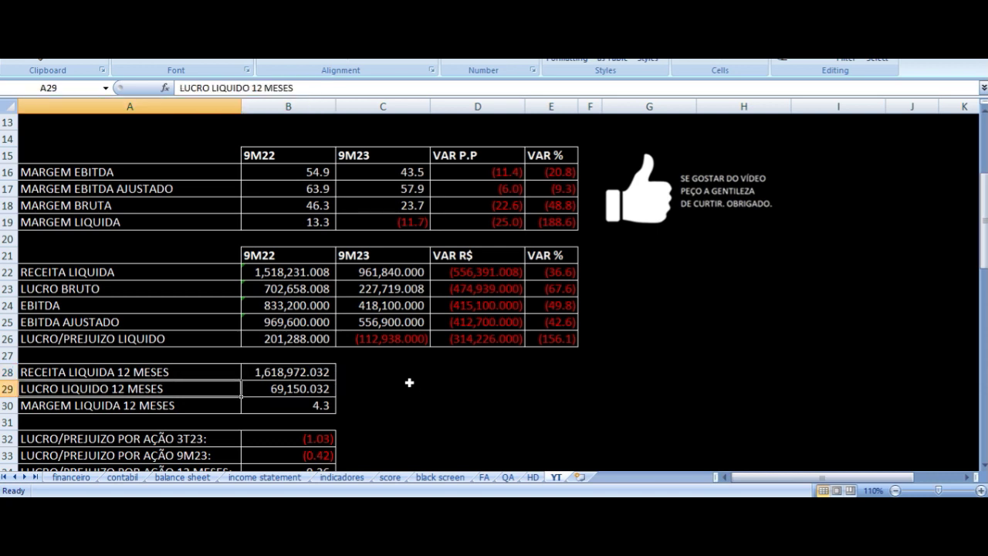
{"action": "key", "text": "Right"}
{"action": "key", "text": "Down"}
{"action": "key", "text": "Left"}
{"action": "key", "text": "Right"}
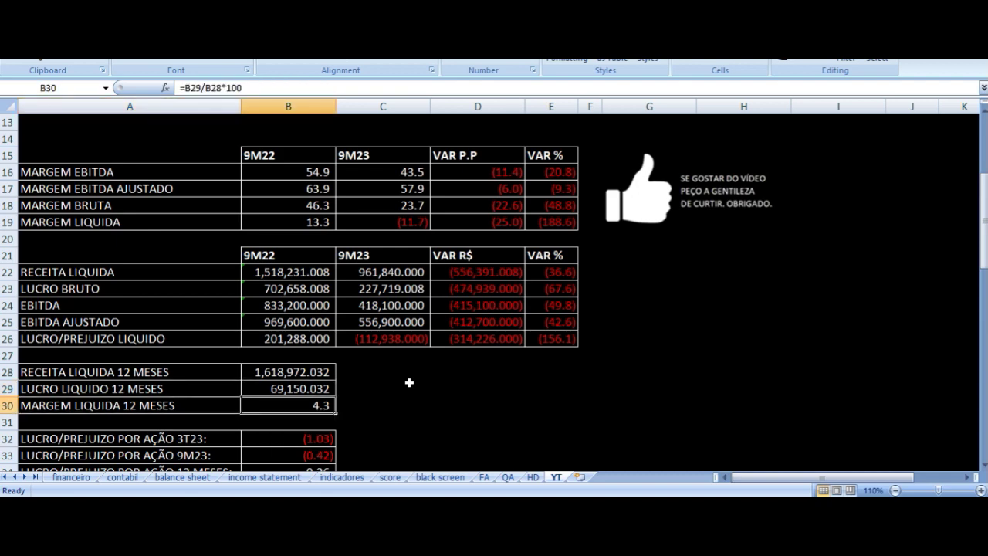
Step: Check the profit or loss per share for 3T23
{"action": "scroll", "coordinate": [353, 326], "scroll_direction": "down", "scroll_amount": 4}
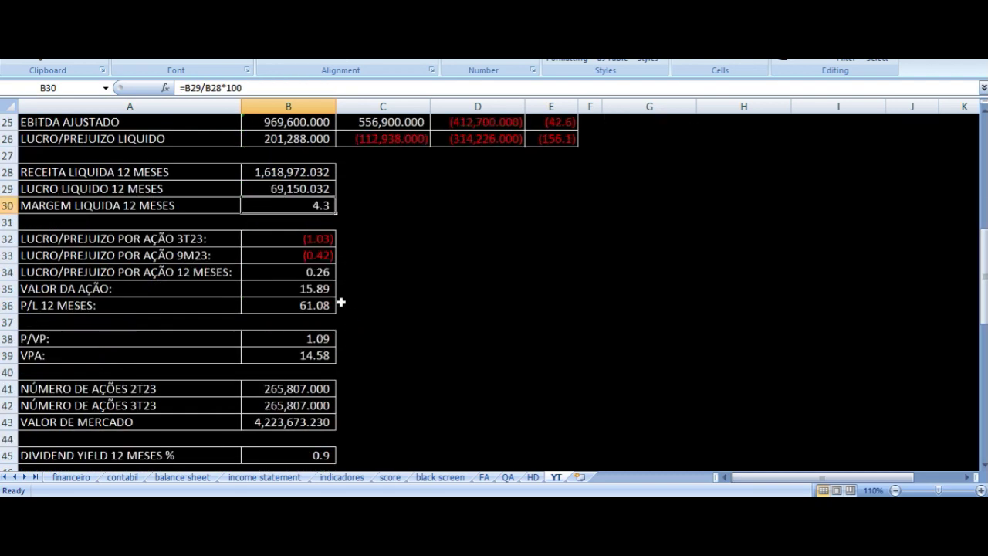
{"action": "left_click", "coordinate": [280, 243]}
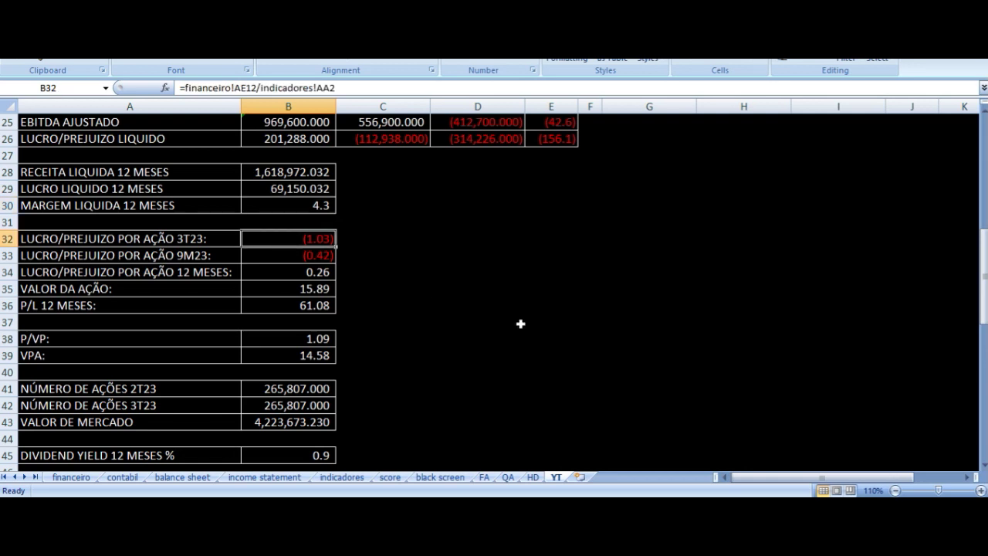
Step: Recheck the profit or loss per share for 3T23 and check the one for 9M23
{"action": "key", "text": "Left"}
{"action": "key", "text": "Right"}
{"action": "key", "text": "Right"}
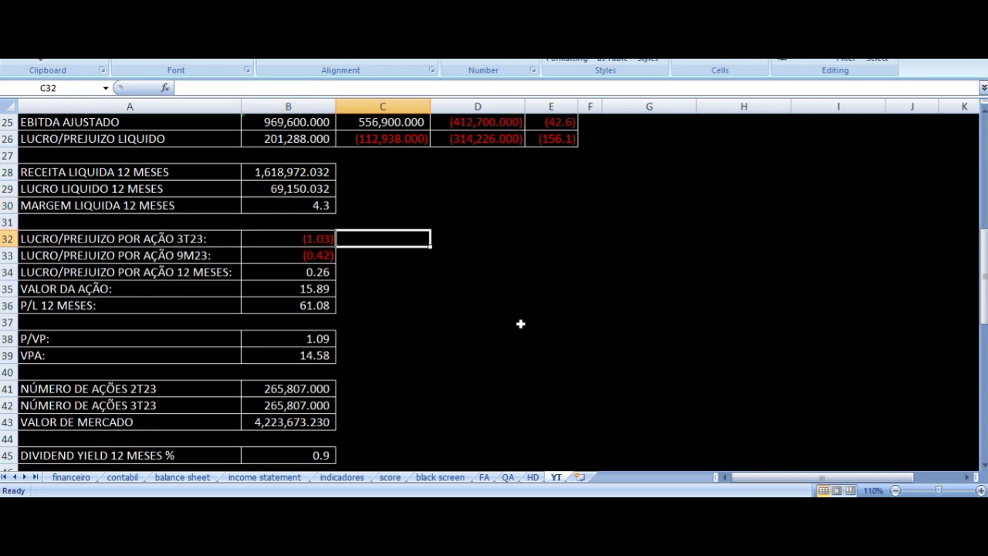
{"action": "key", "text": "Left"}
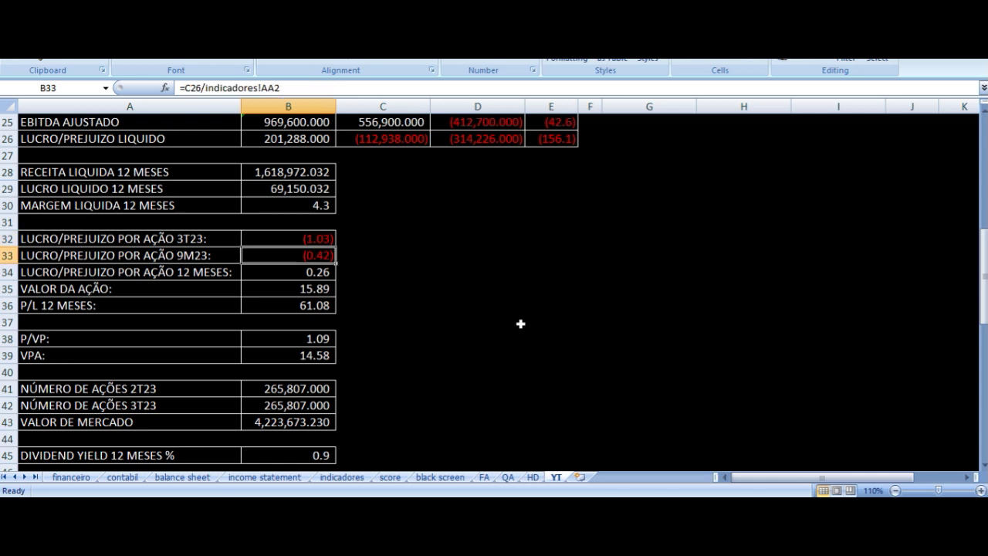
{"action": "key", "text": "Down"}
{"action": "key", "text": "Left"}
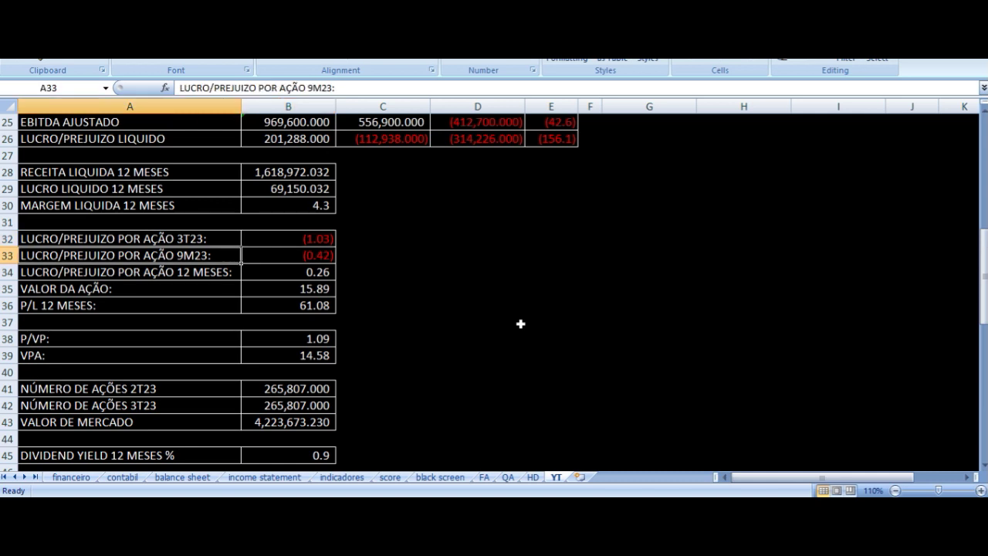
{"action": "key", "text": "Right"}
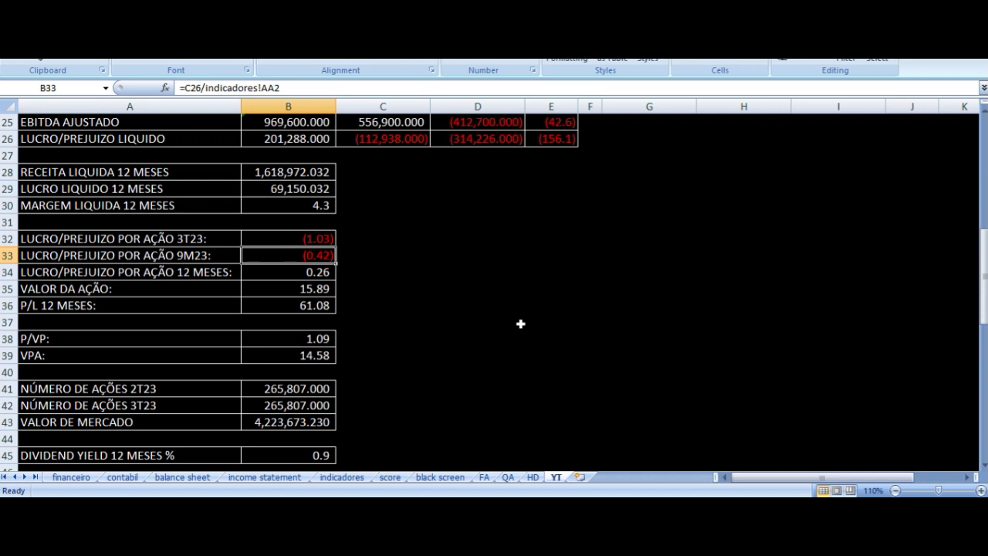
Step: Check the 12-month profit or loss per share and the share price
{"action": "key", "text": "Down"}
{"action": "key", "text": "Left"}
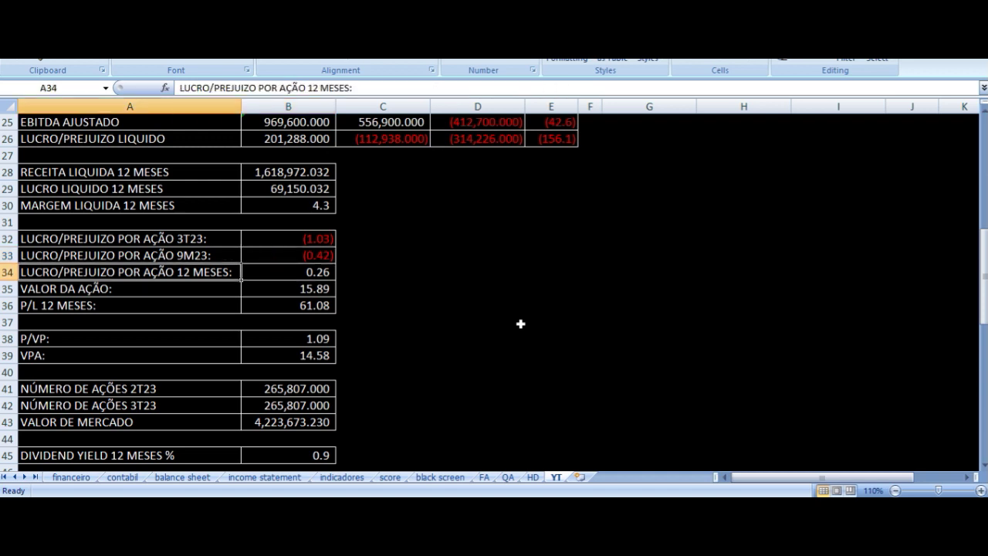
{"action": "key", "text": "Right"}
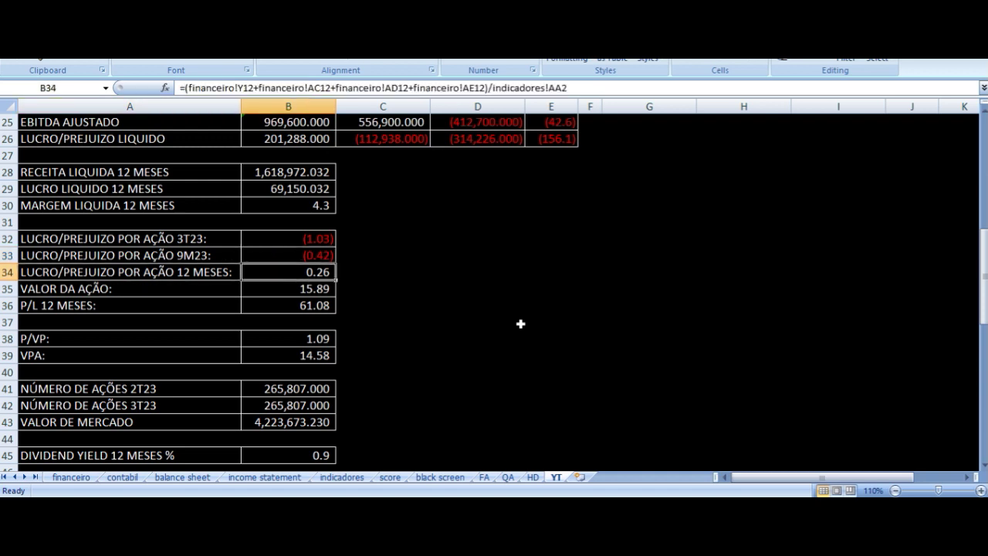
{"action": "key", "text": "Down"}
{"action": "key", "text": "Left"}
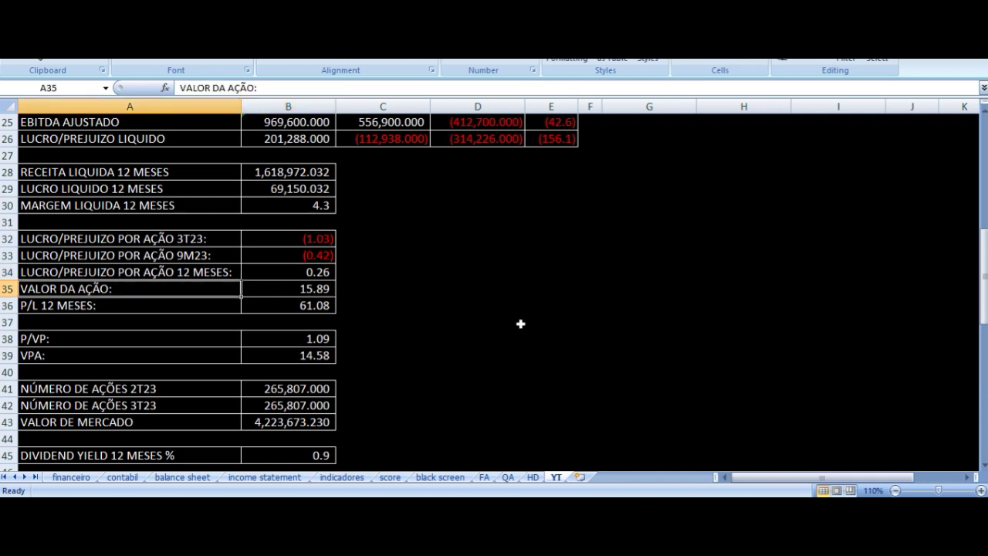
{"action": "key", "text": "Right"}
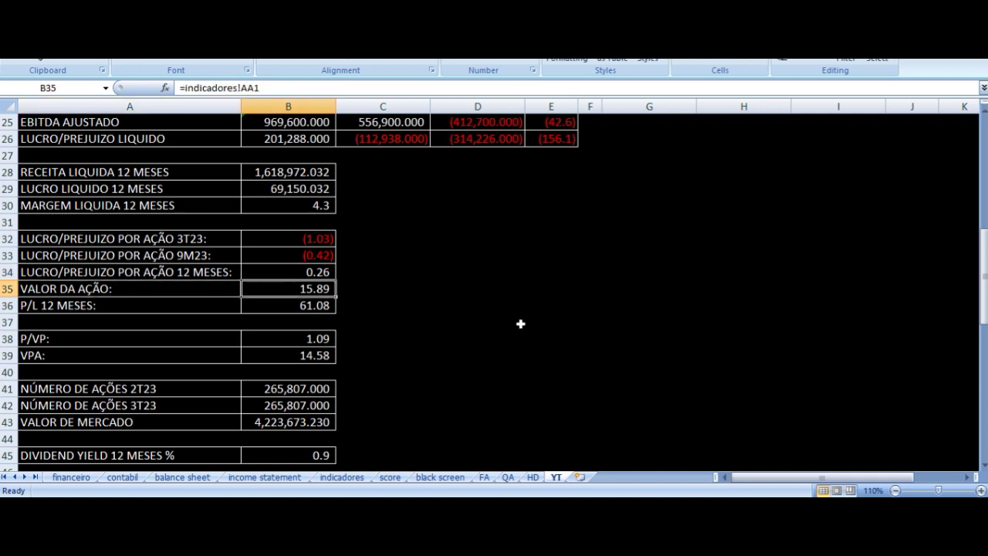
Step: Examine the 12-month P/L ratio below the share price
{"action": "key", "text": "Down"}
{"action": "key", "text": "Left"}
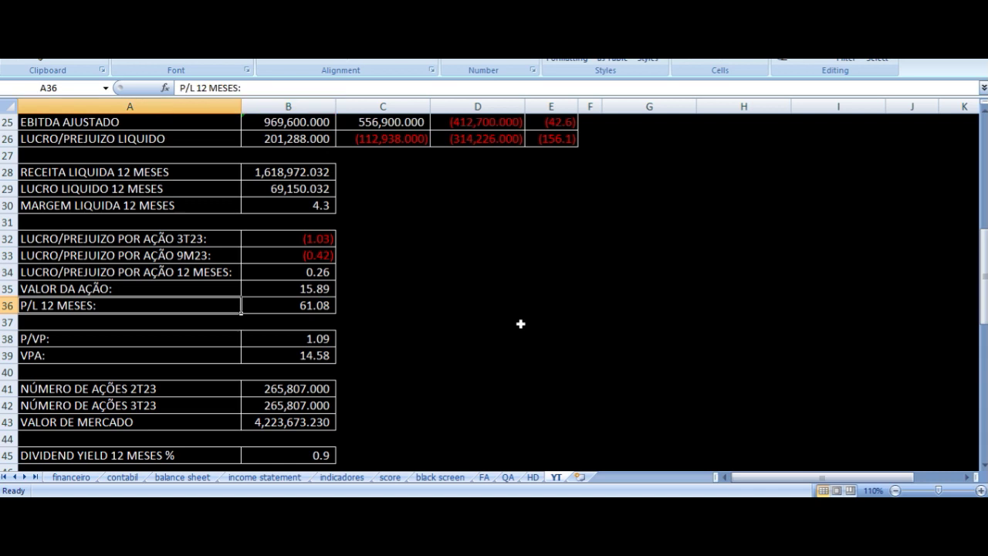
{"action": "key", "text": "Right"}
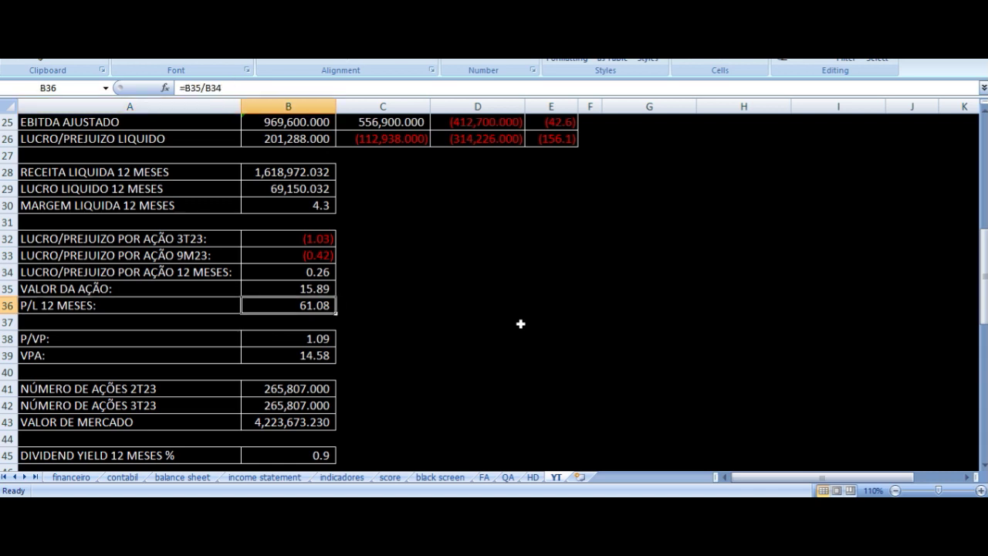
{"action": "key", "text": "Down"}
{"action": "key", "text": "Down"}
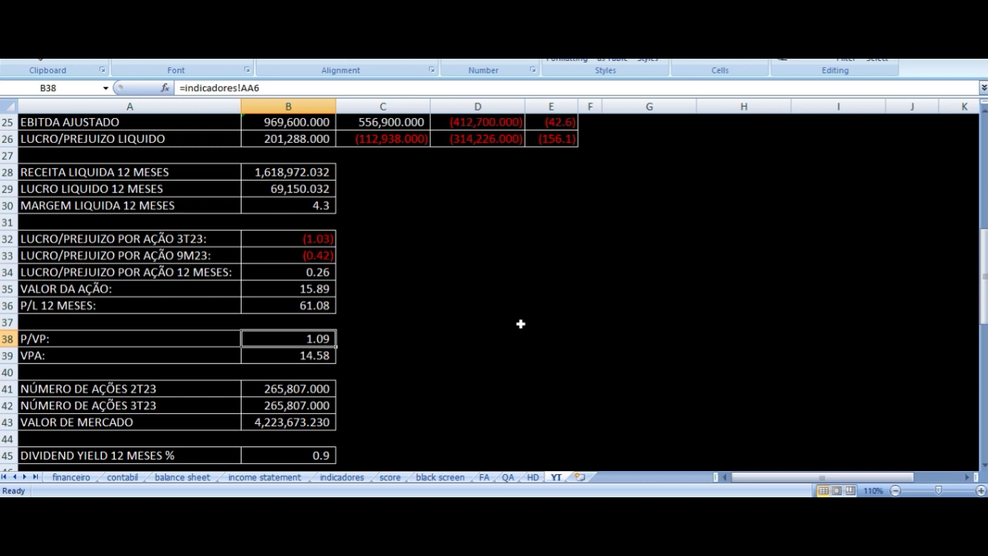
{"action": "key", "text": "Up"}
{"action": "key", "text": "Up"}
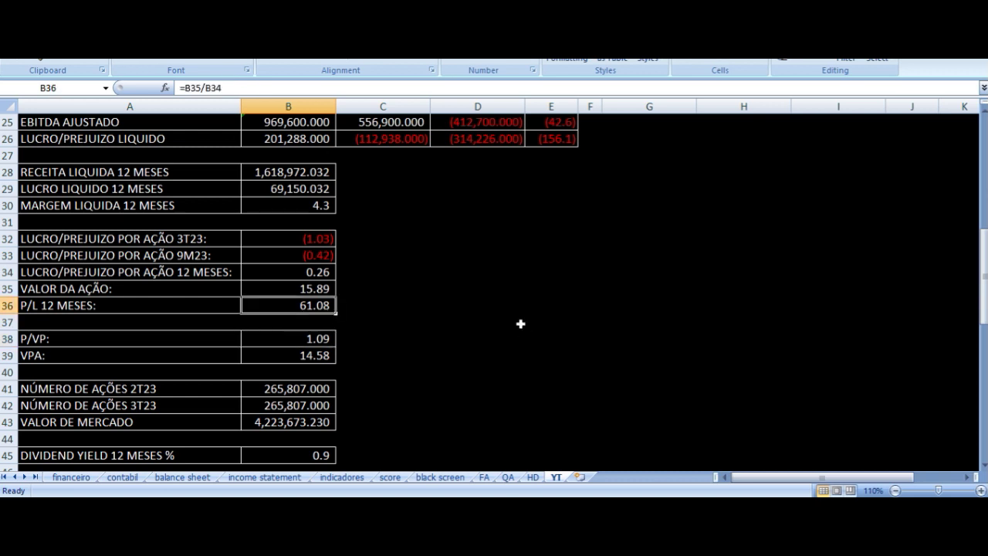
Step: Check the VPA and the P/VP ratio in the block below the P/L
{"action": "key", "text": "Down"}
{"action": "key", "text": "Down"}
{"action": "key", "text": "Down"}
{"action": "key", "text": "Left"}
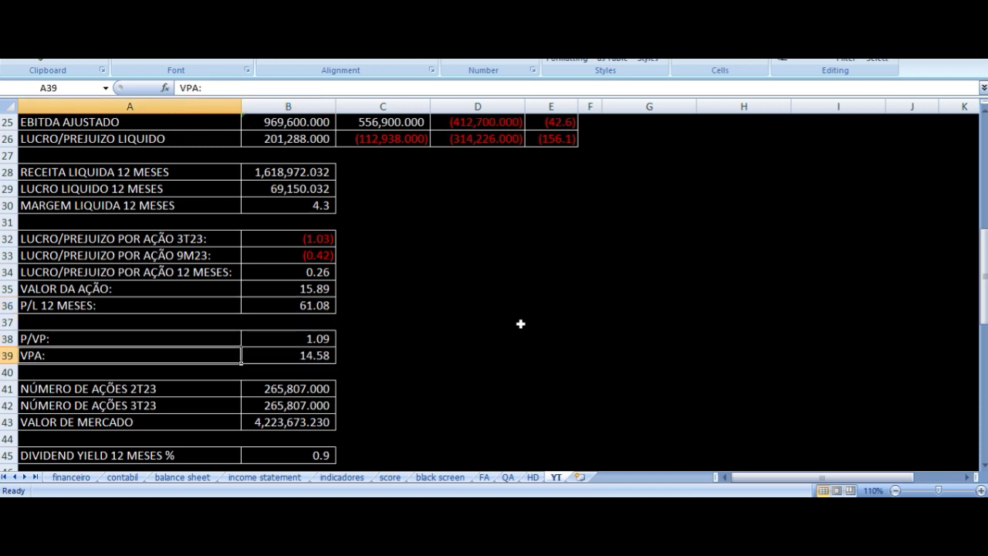
{"action": "key", "text": "Right"}
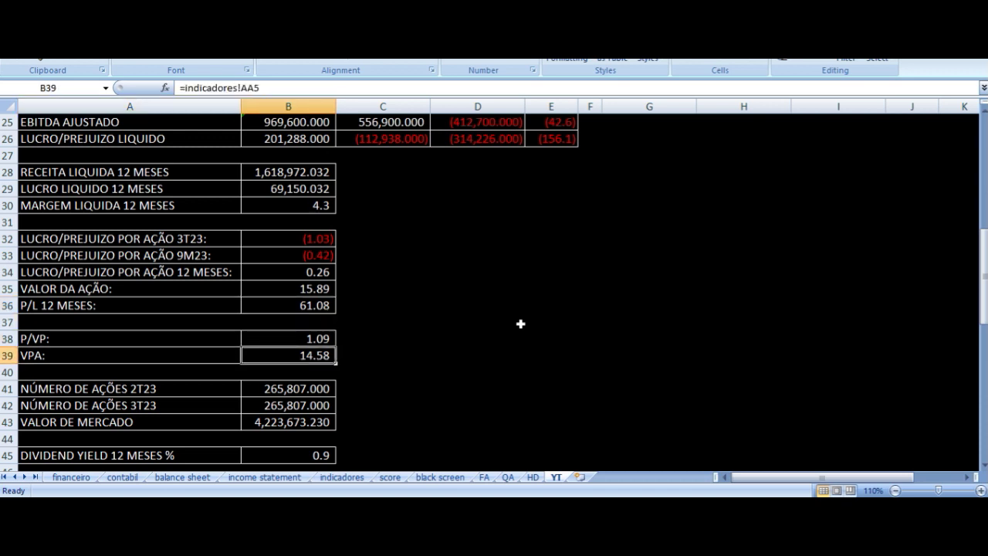
{"action": "key", "text": "Left"}
{"action": "key", "text": "Up"}
{"action": "key", "text": "Right"}
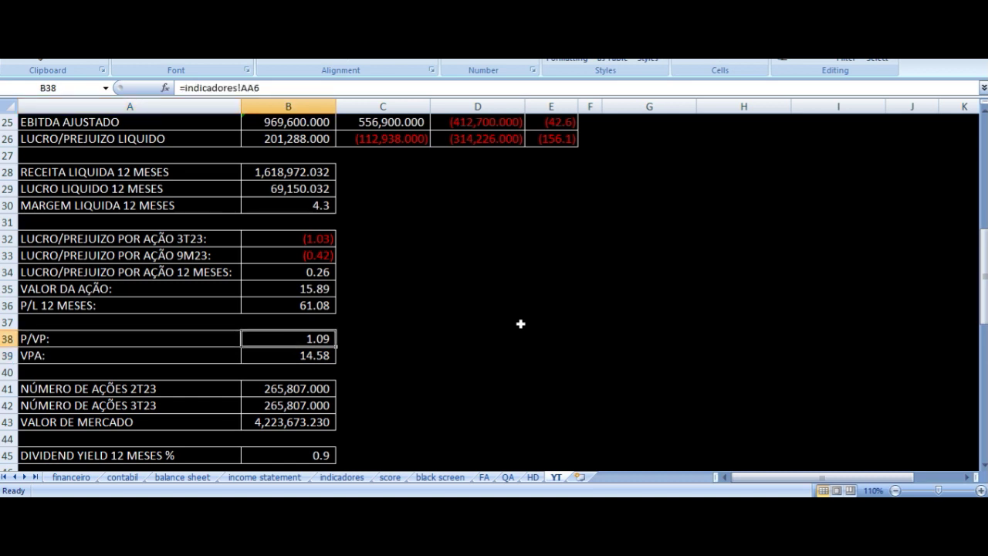
Step: Go over the P/VP and VPA again and compare them with the share price
{"action": "key", "text": "Left"}
{"action": "key", "text": "Right"}
{"action": "key", "text": "Down"}
{"action": "key", "text": "Left"}
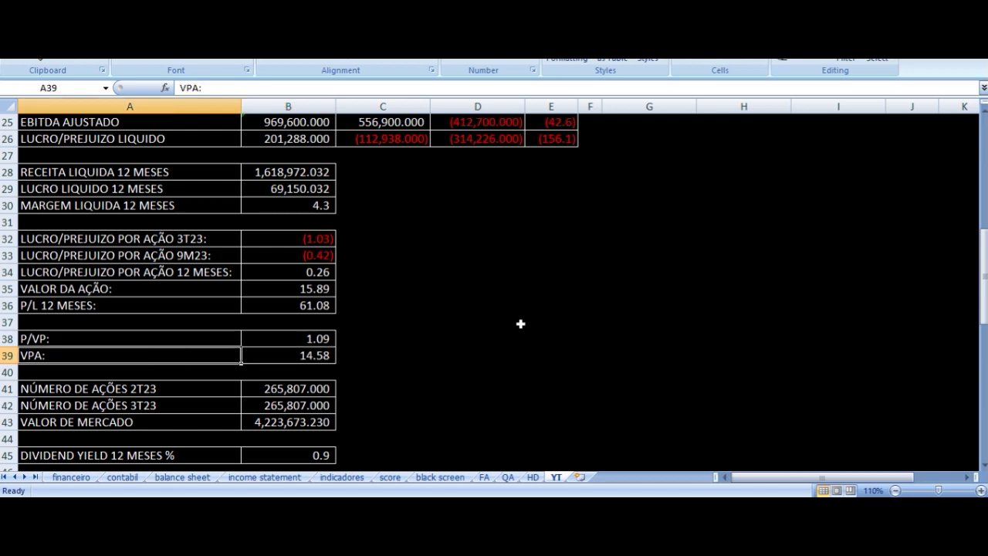
{"action": "key", "text": "Right"}
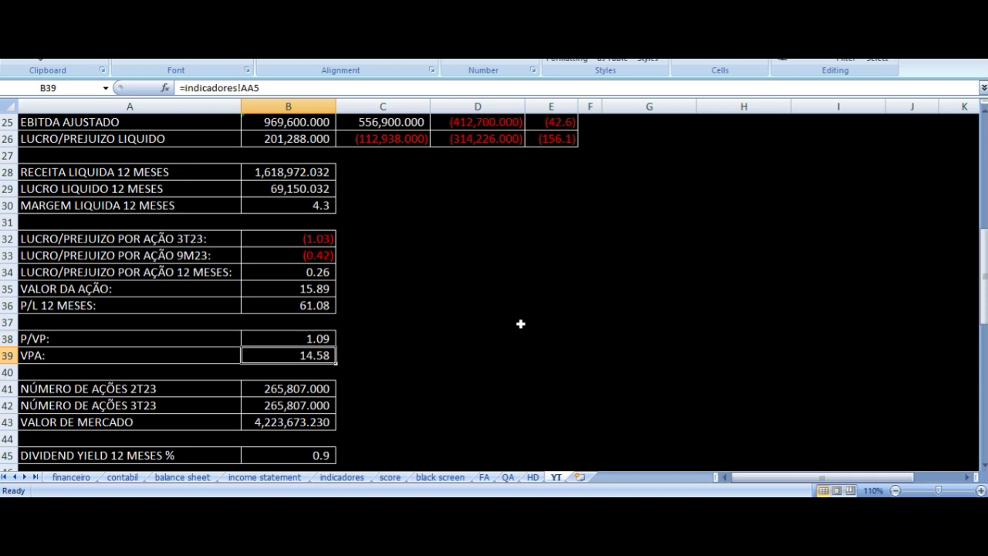
{"action": "key", "text": "Up"}
{"action": "key", "text": "Up"}
{"action": "key", "text": "Up"}
{"action": "key", "text": "Up"}
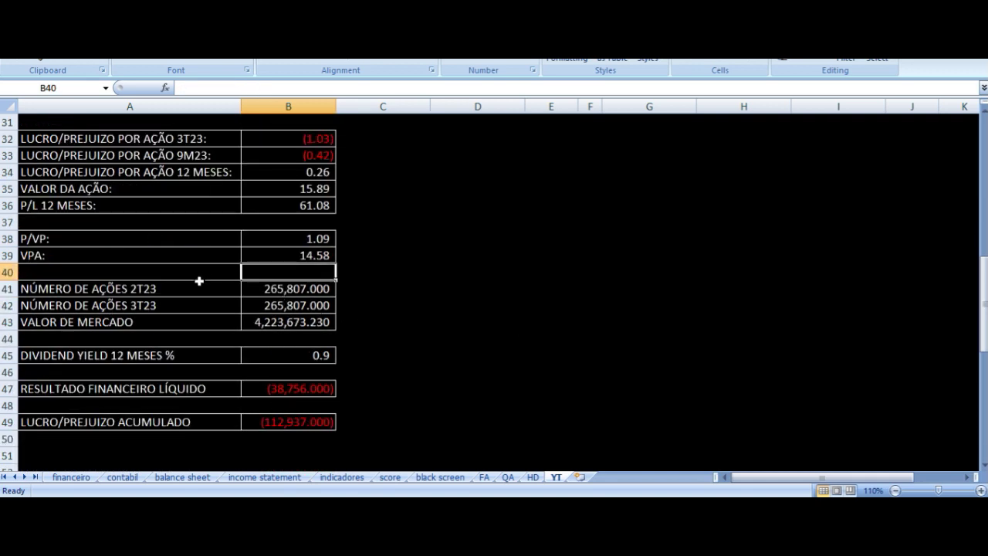
Step: Check the number of shares in 2T23 and 3T23 and the company's market value
{"action": "left_click", "coordinate": [186, 289]}
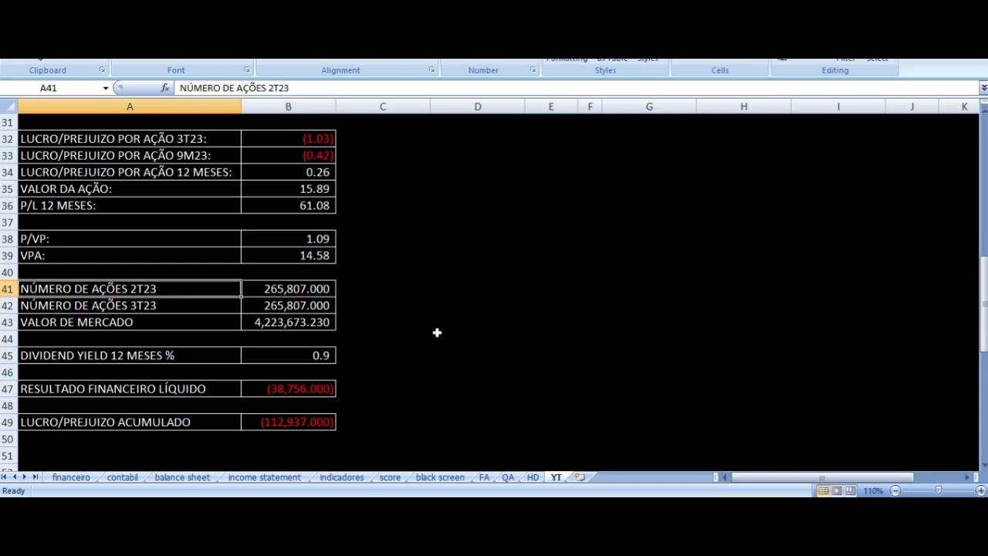
{"action": "key", "text": "Down"}
{"action": "key", "text": "Right"}
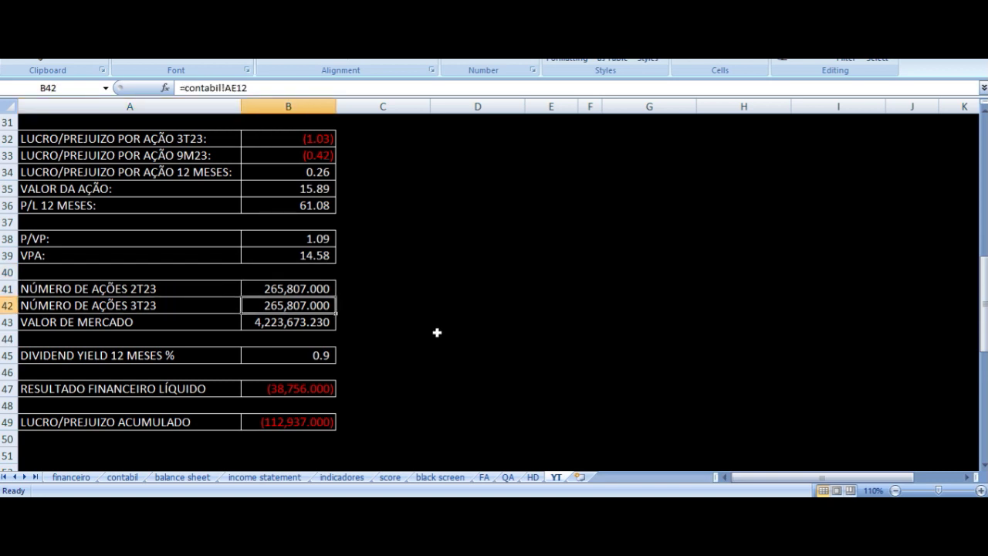
{"action": "key", "text": "Left"}
{"action": "key", "text": "Down"}
{"action": "key", "text": "Down"}
{"action": "key", "text": "Up"}
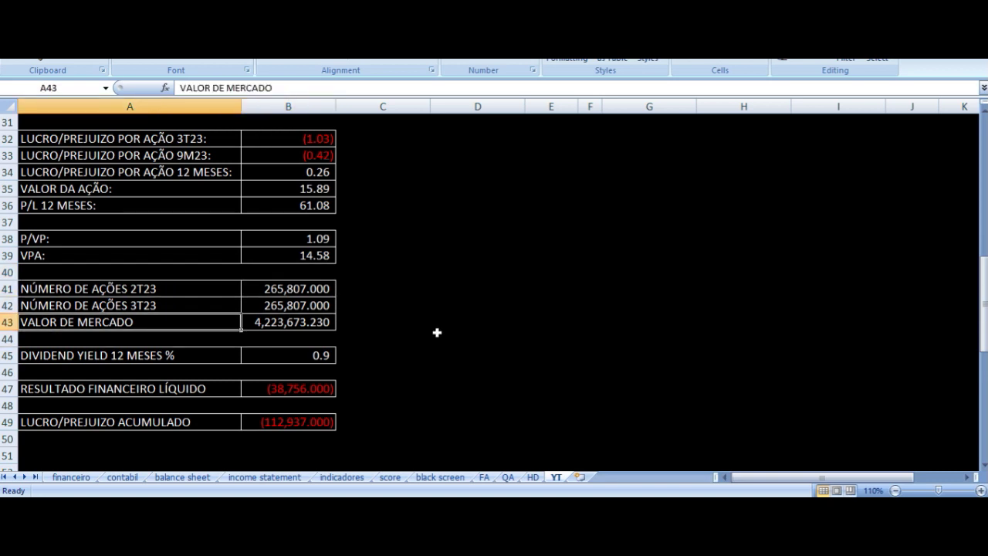
{"action": "key", "text": "Right"}
Step: Check the 12-month dividend yield
{"action": "key", "text": "Down"}
{"action": "key", "text": "Down"}
{"action": "key", "text": "Left"}
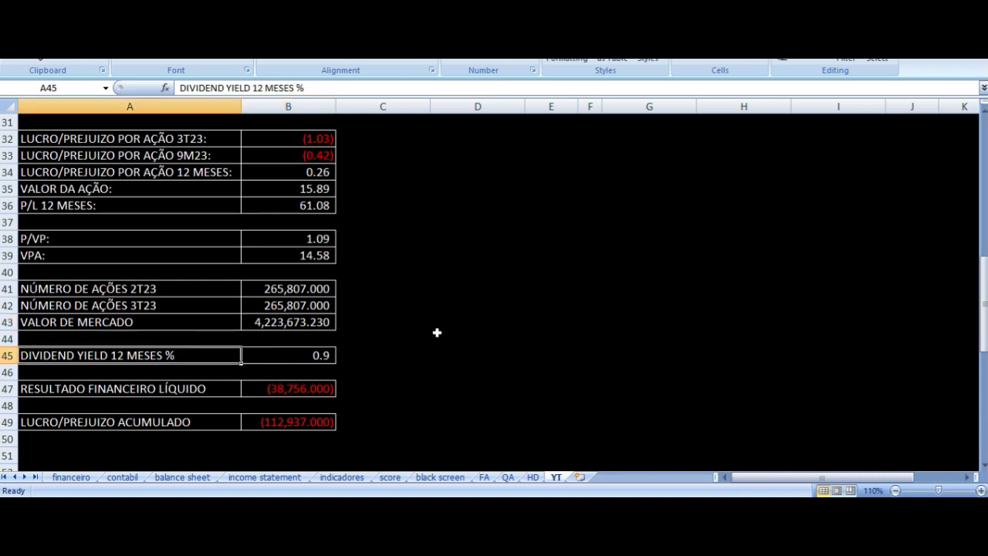
{"action": "key", "text": "Right"}
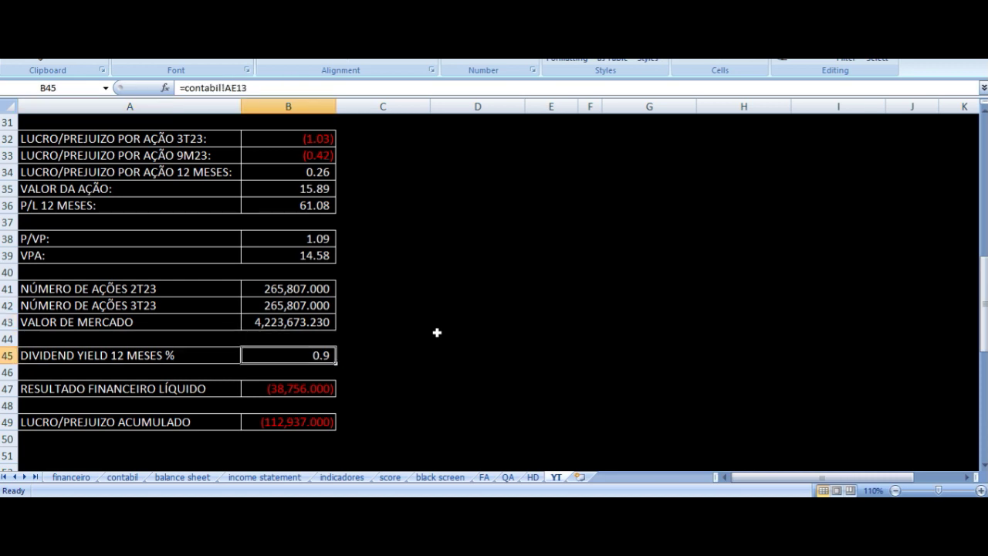
Step: Check the net financial result and the accumulated profit or loss
{"action": "key", "text": "Down"}
{"action": "key", "text": "Down"}
{"action": "key", "text": "Left"}
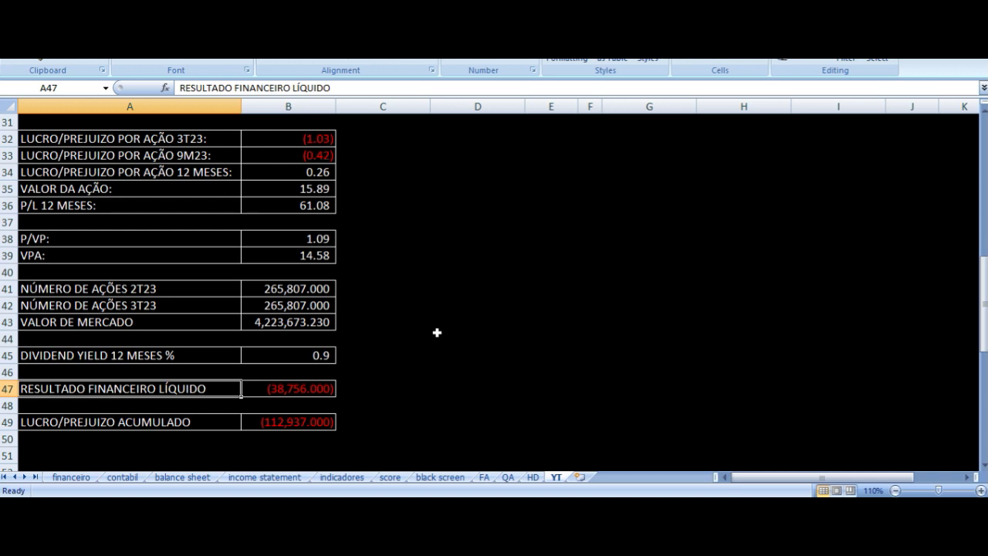
{"action": "key", "text": "Down"}
{"action": "key", "text": "Down"}
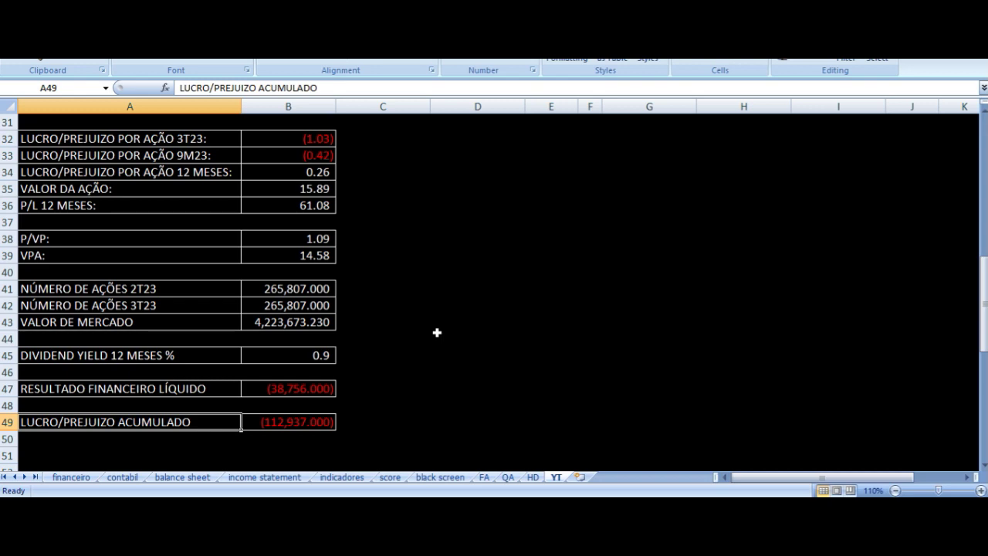
Step: Return to the quarterly comparison and recheck the 3T23 net result beside 2T23
{"action": "scroll", "coordinate": [487, 325], "scroll_direction": "up", "scroll_amount": 9}
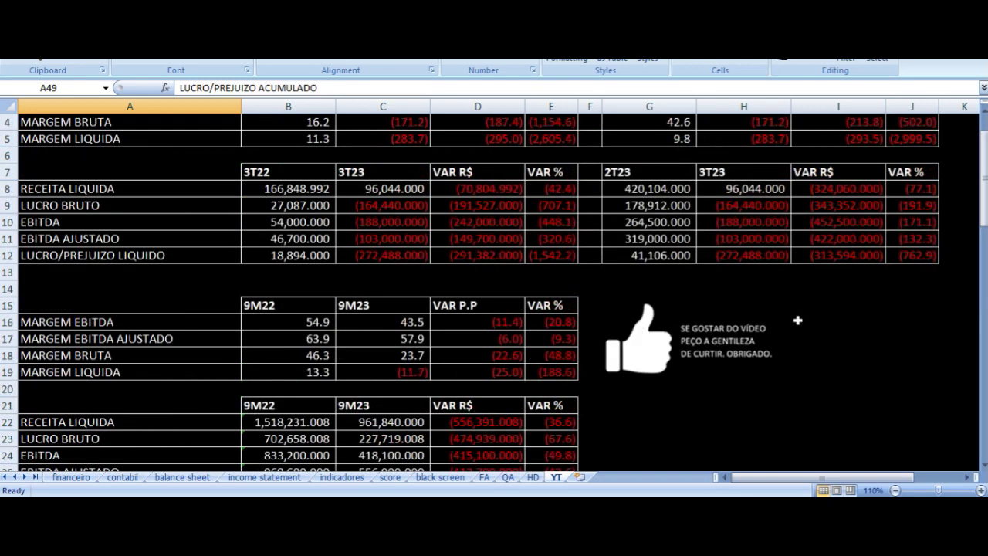
{"action": "scroll", "coordinate": [771, 336], "scroll_direction": "up", "scroll_amount": 1}
{"action": "left_click", "coordinate": [758, 308]}
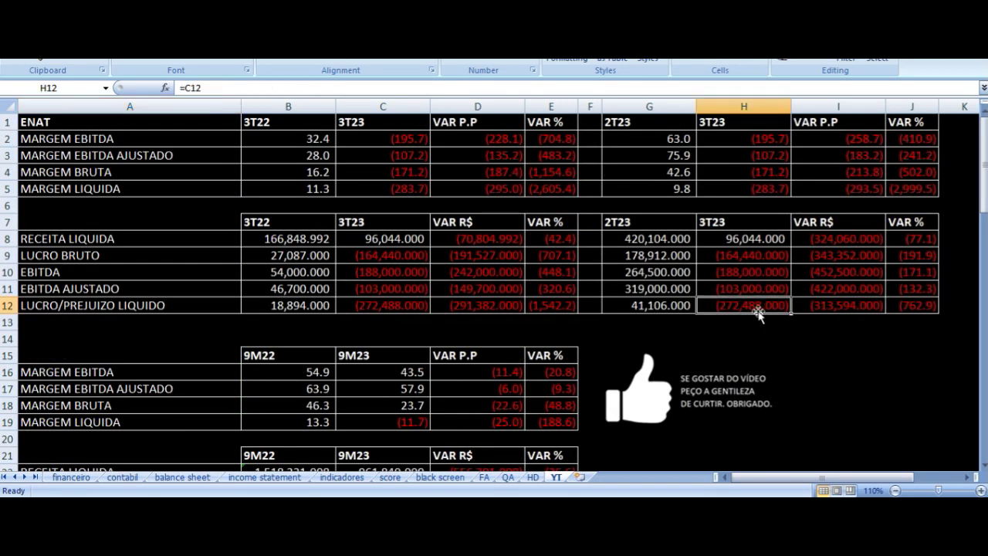
Step: Examine the 3T23 breakdown at the end of the sheet, from net revenue to operating expenses and net financial result
{"action": "scroll", "coordinate": [479, 297], "scroll_direction": "down", "scroll_amount": 13}
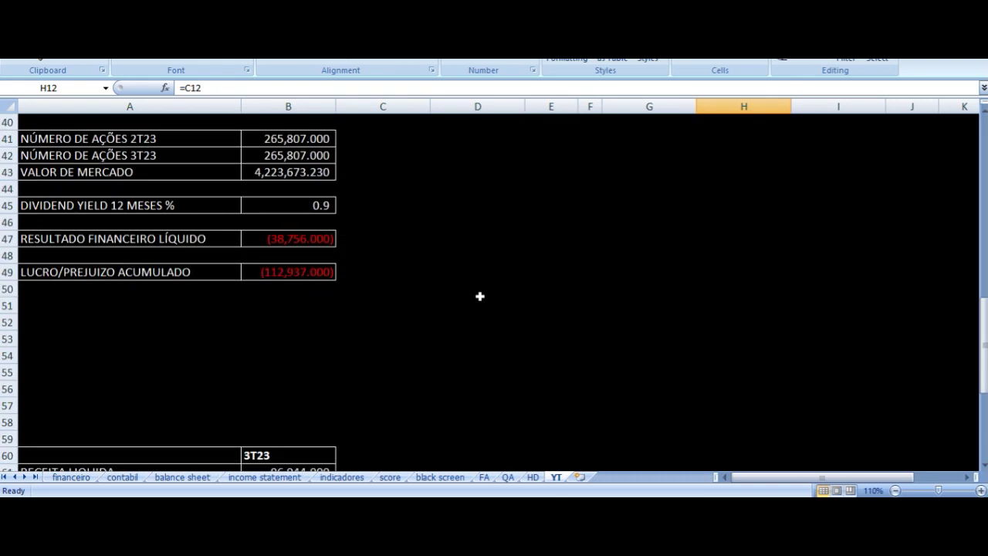
{"action": "scroll", "coordinate": [479, 297], "scroll_direction": "down", "scroll_amount": 4}
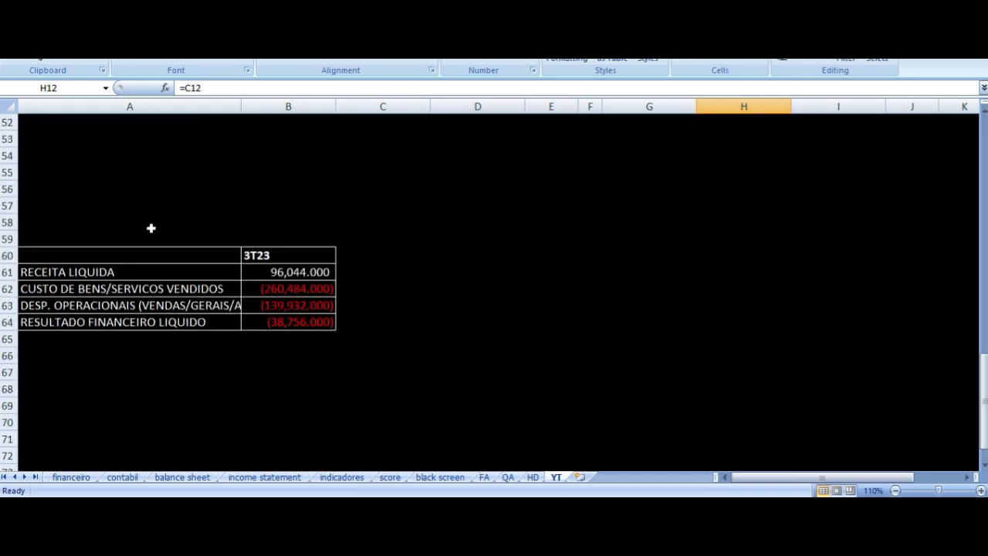
{"action": "left_click", "coordinate": [151, 227]}
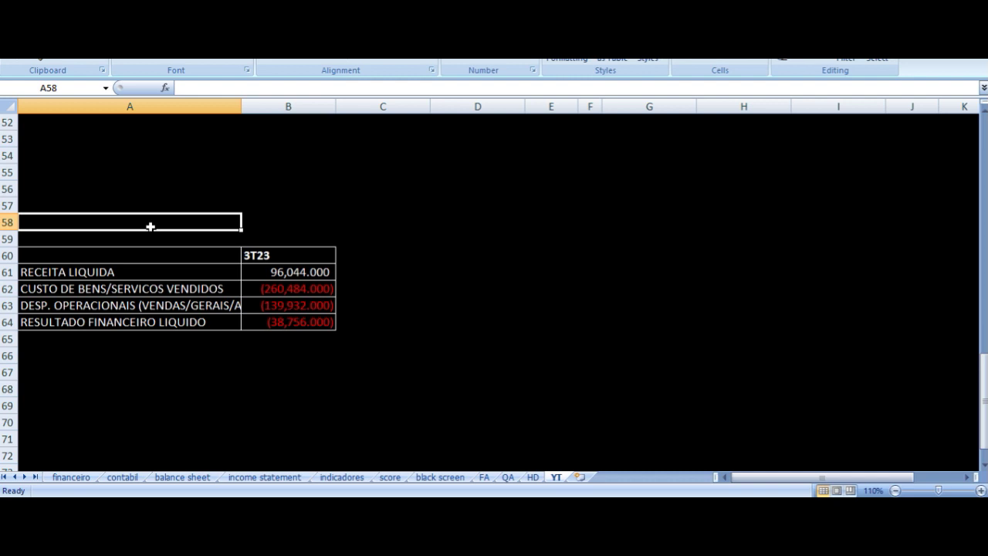
{"action": "left_click", "coordinate": [288, 274]}
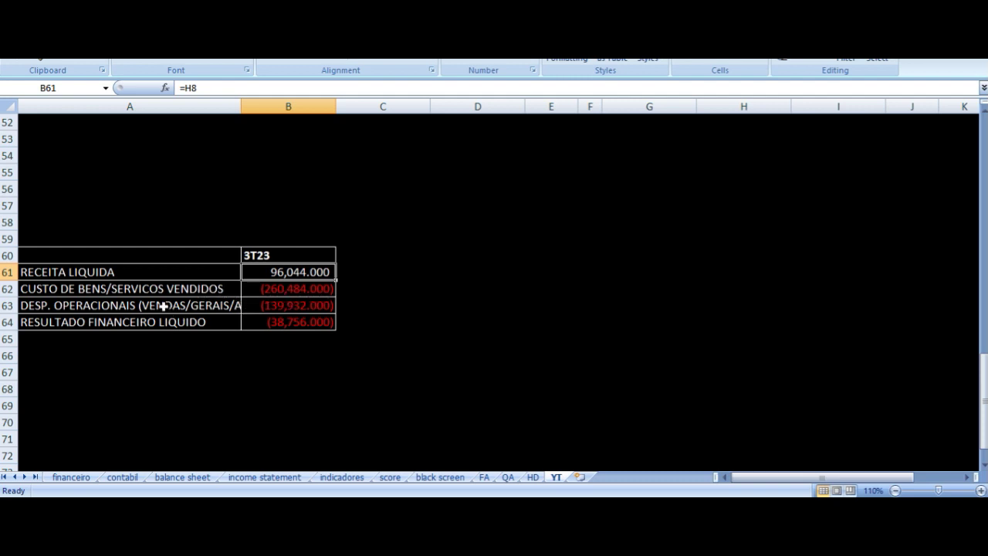
{"action": "left_click", "coordinate": [266, 308]}
{"action": "left_click", "coordinate": [278, 323]}
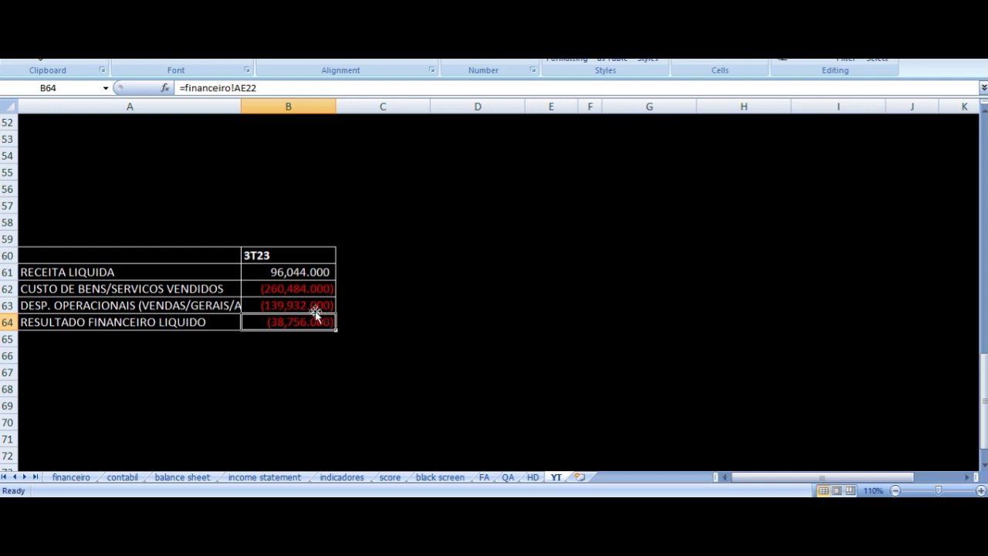
Step: Total the 3T23 cost of goods, operating expenses and net financial result by selecting B62:B64, and compare the sum with net revenue
{"action": "left_click", "coordinate": [302, 293]}
{"action": "left_click_drag", "start_coordinate": [301, 296], "coordinate": [302, 320]}
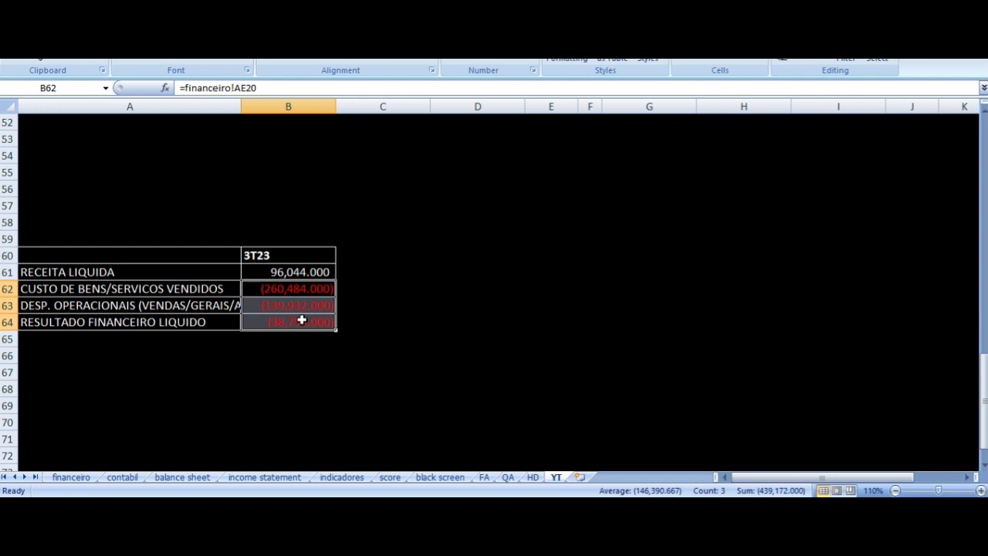
{"action": "left_click", "coordinate": [269, 272]}
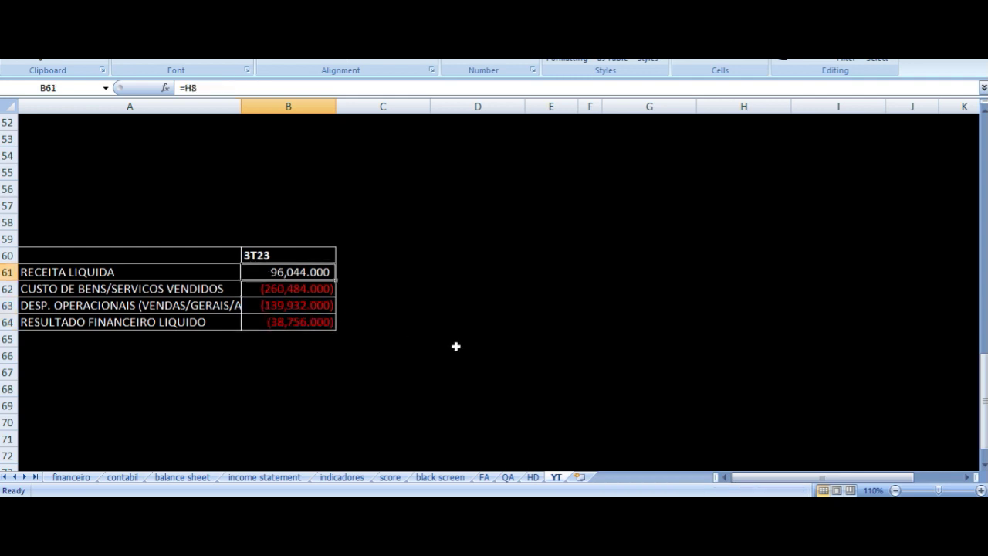
{"action": "scroll", "coordinate": [428, 352], "scroll_direction": "up", "scroll_amount": 4}
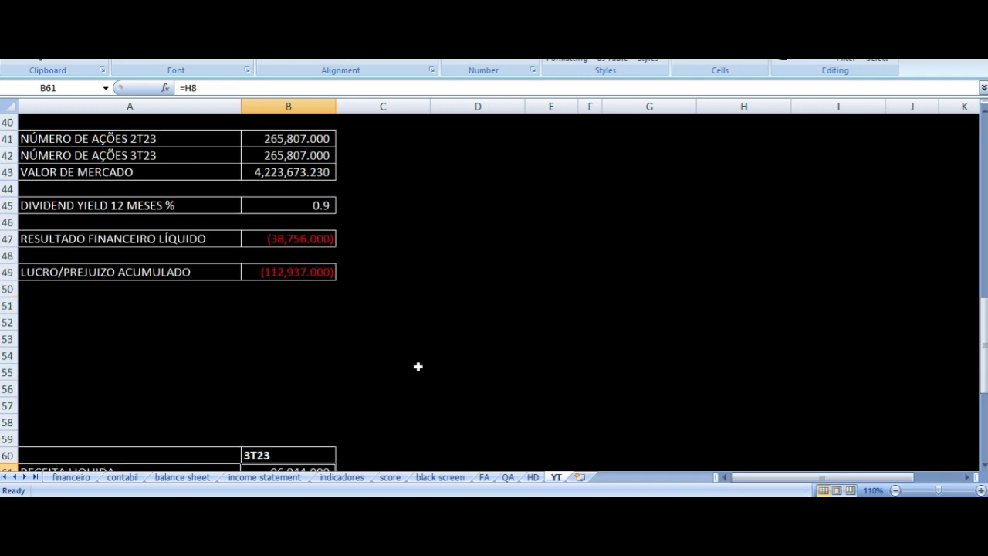
Step: Review the 3T23 cost, operating expense and financial result rows against net revenue, and return to the start of the sheet
{"action": "scroll", "coordinate": [418, 367], "scroll_direction": "down", "scroll_amount": 4}
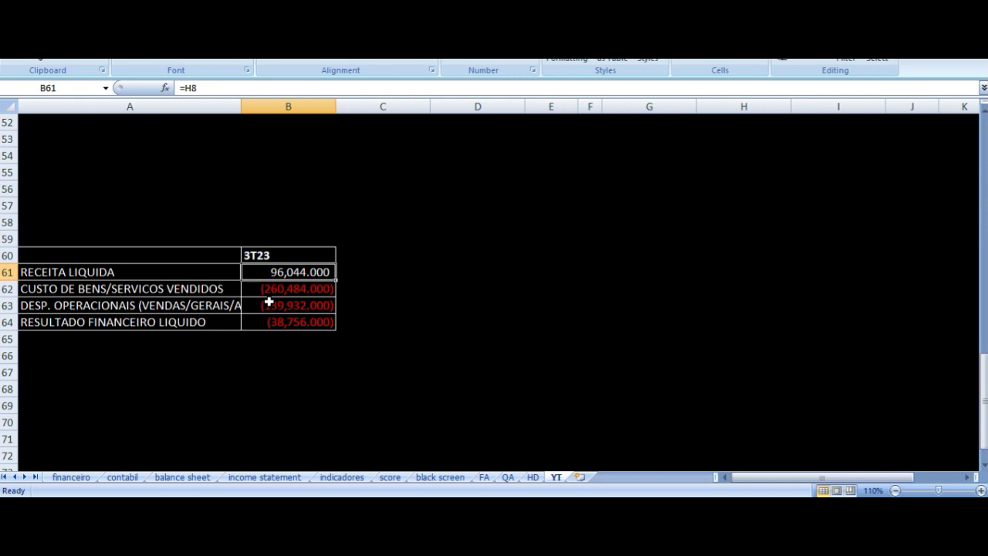
{"action": "left_click", "coordinate": [219, 288]}
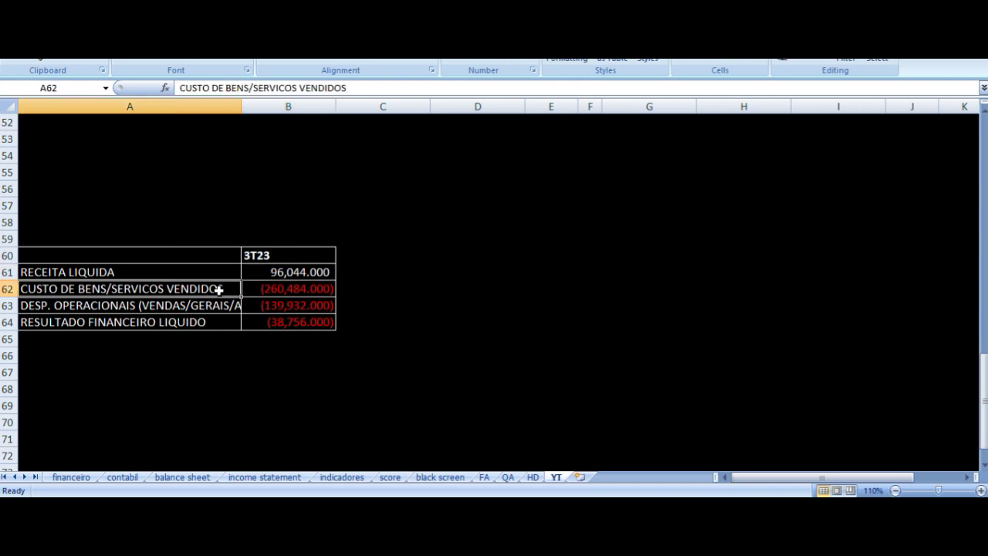
{"action": "left_click_drag", "start_coordinate": [219, 289], "coordinate": [281, 340]}
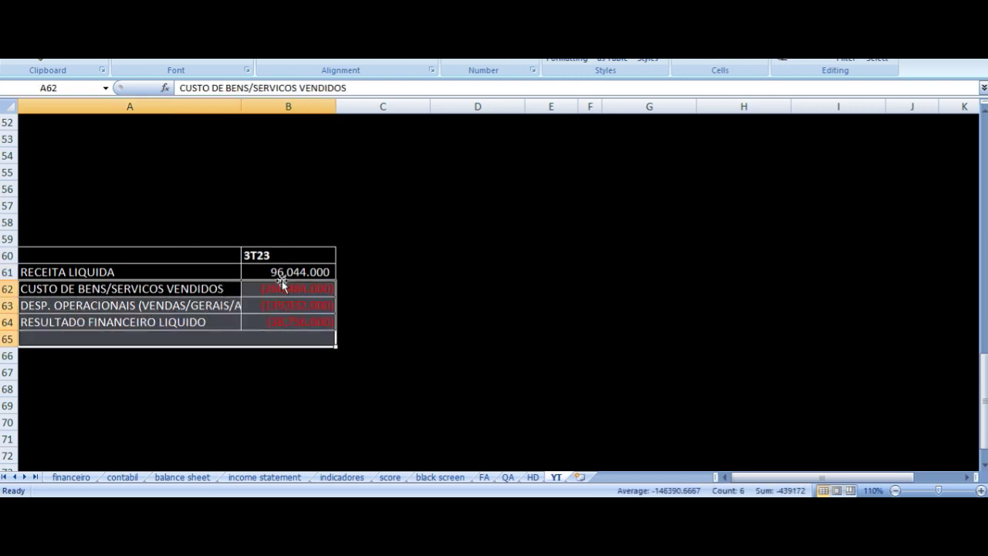
{"action": "left_click", "coordinate": [284, 272]}
{"action": "scroll", "coordinate": [411, 331], "scroll_direction": "up", "scroll_amount": 8}
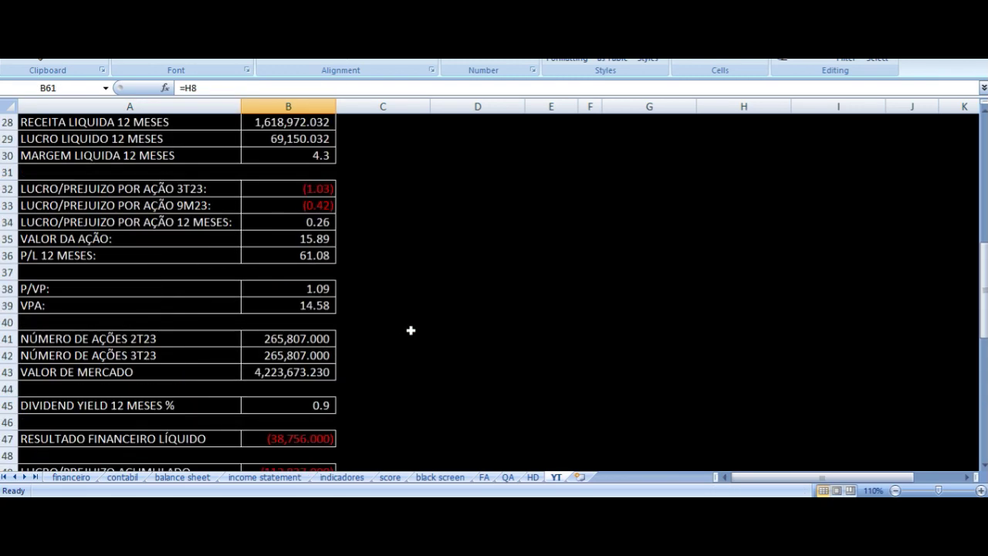
{"action": "scroll", "coordinate": [411, 331], "scroll_direction": "up", "scroll_amount": 9}
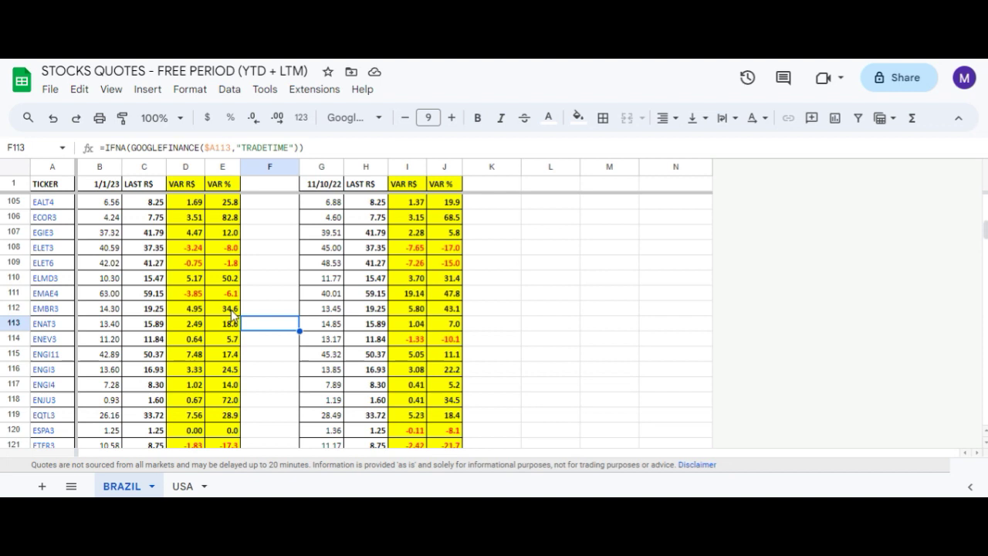
Step: In the Google Sheets stock quotes, check ENAT3's 1/1/23 price, last price and year-to-date variation in R$ and percent
{"action": "left_click", "coordinate": [112, 325]}
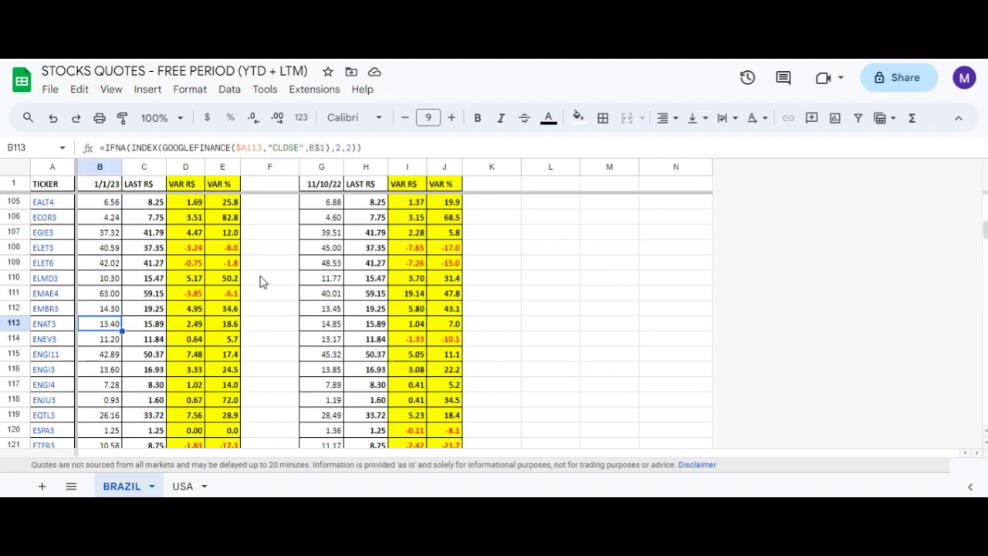
{"action": "key", "text": "Right"}
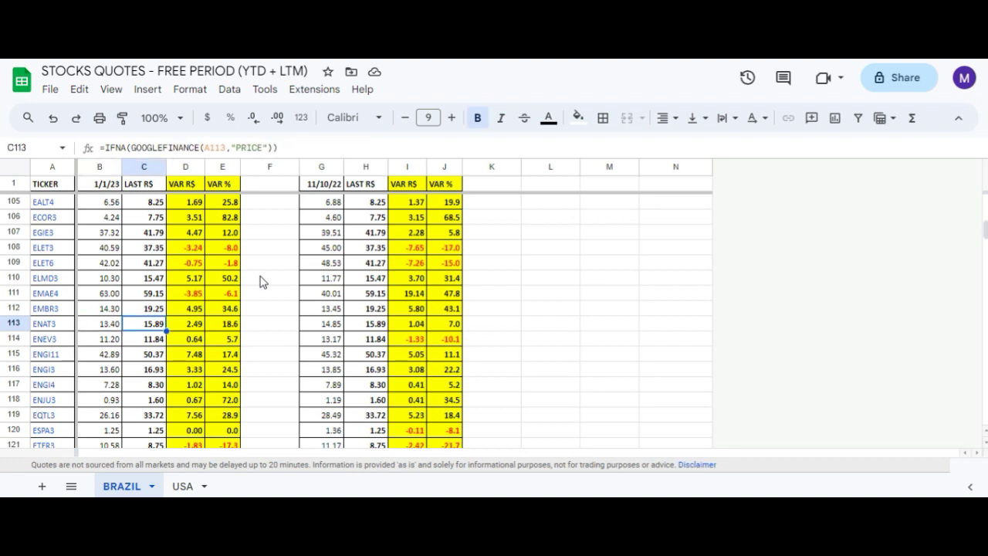
{"action": "key", "text": "Right"}
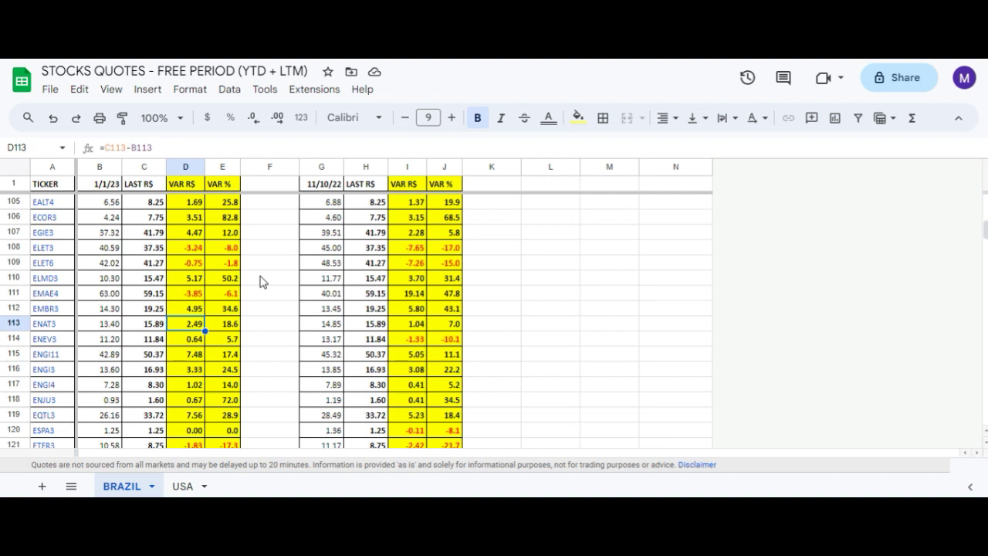
{"action": "key", "text": "Right"}
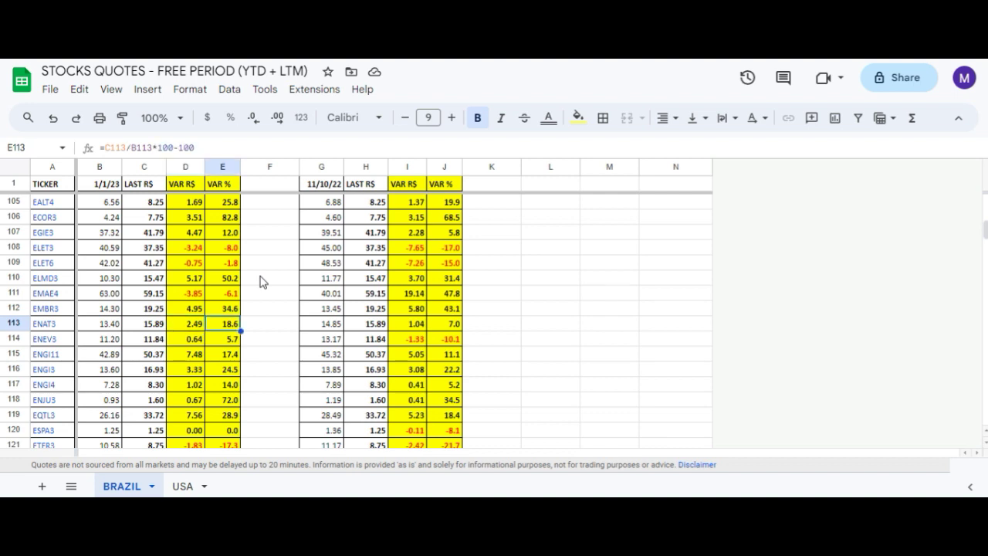
Step: Check ENAT3's 11/10/22 price, last price and 12-month variation in R$ and percent in the same row
{"action": "key", "text": "Right"}
{"action": "key", "text": "Right"}
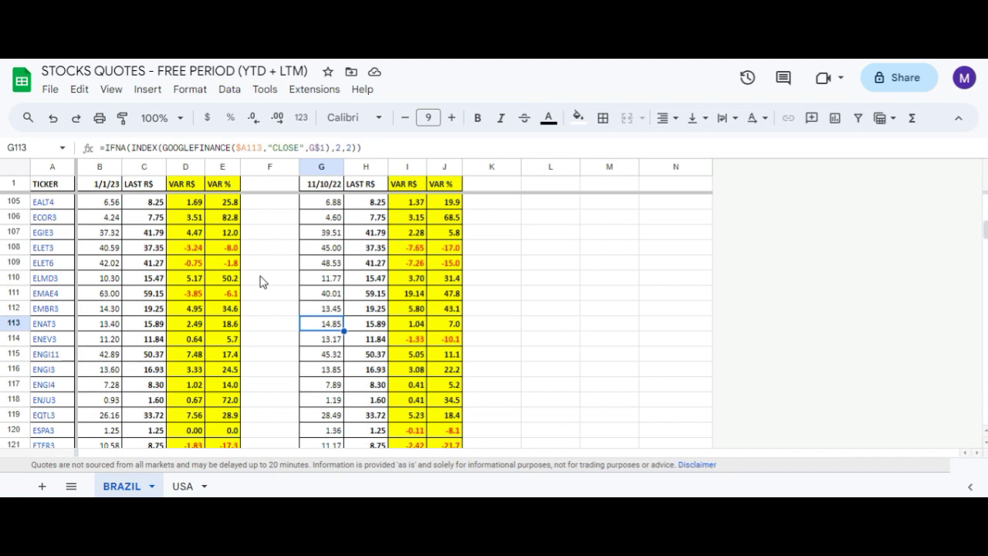
{"action": "key", "text": "Left"}
{"action": "key", "text": "Right"}
{"action": "key", "text": "Right"}
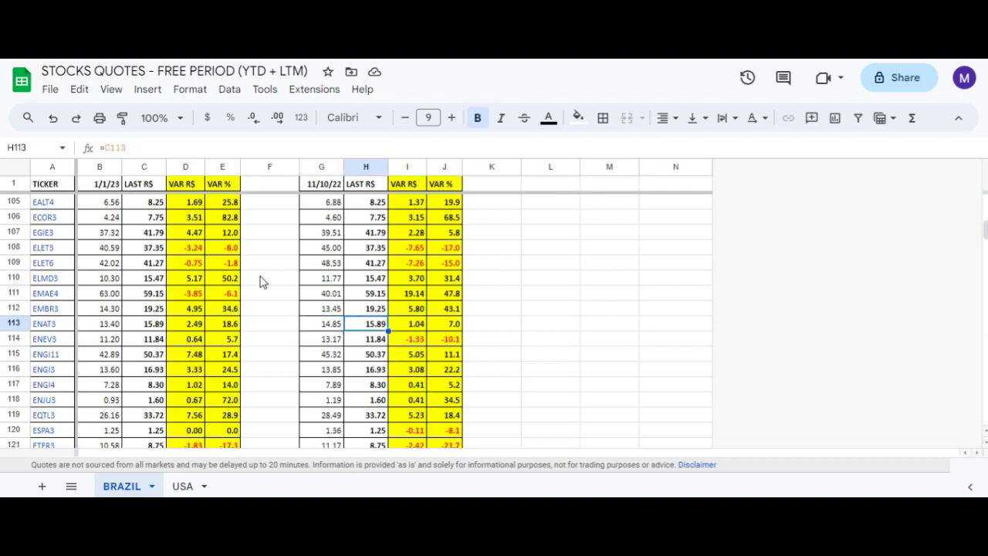
{"action": "key", "text": "Right"}
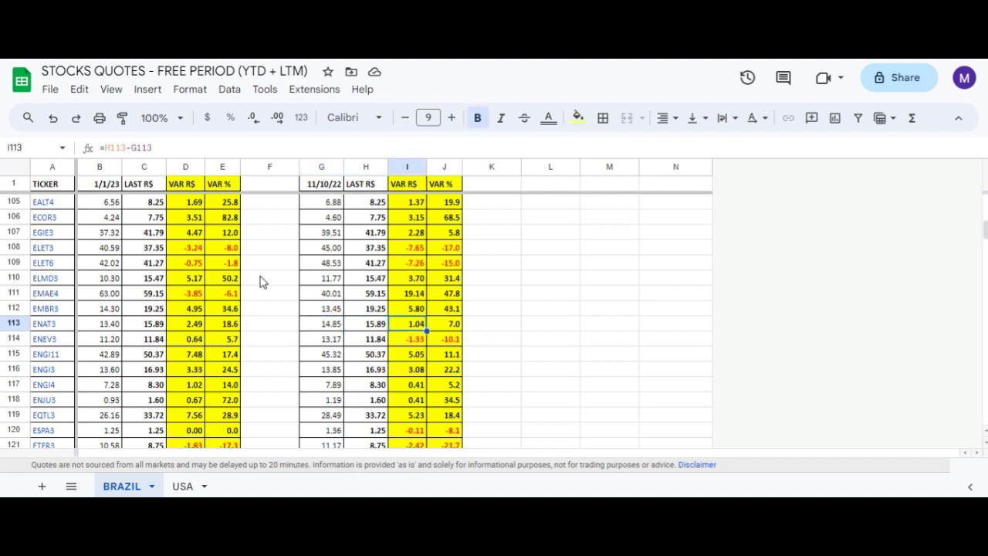
{"action": "key", "text": "Right"}
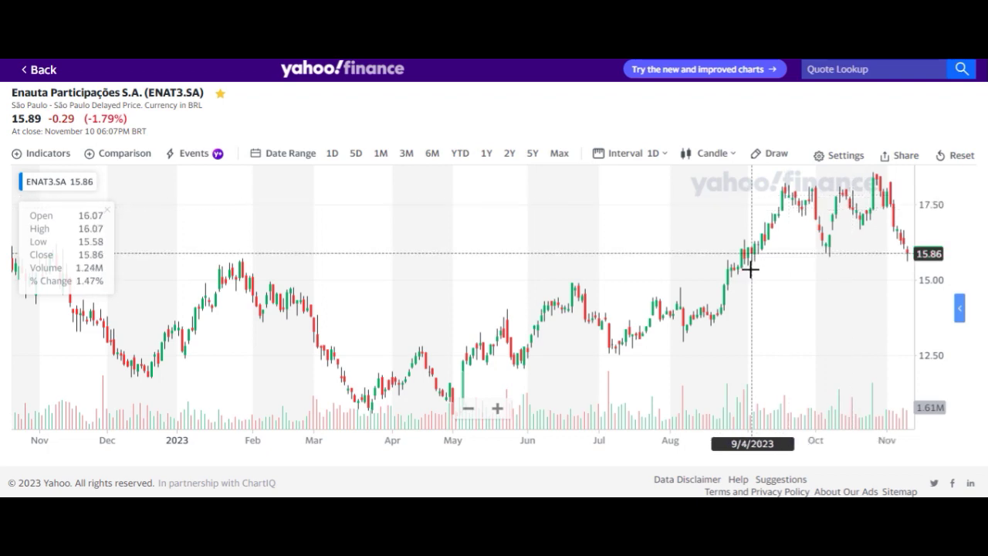
Step: On the Yahoo Finance ENAT3.SA chart, widen the visible period to several years and set the interval to 1 month
{"action": "scroll", "coordinate": [734, 283], "scroll_direction": "down", "scroll_amount": 10}
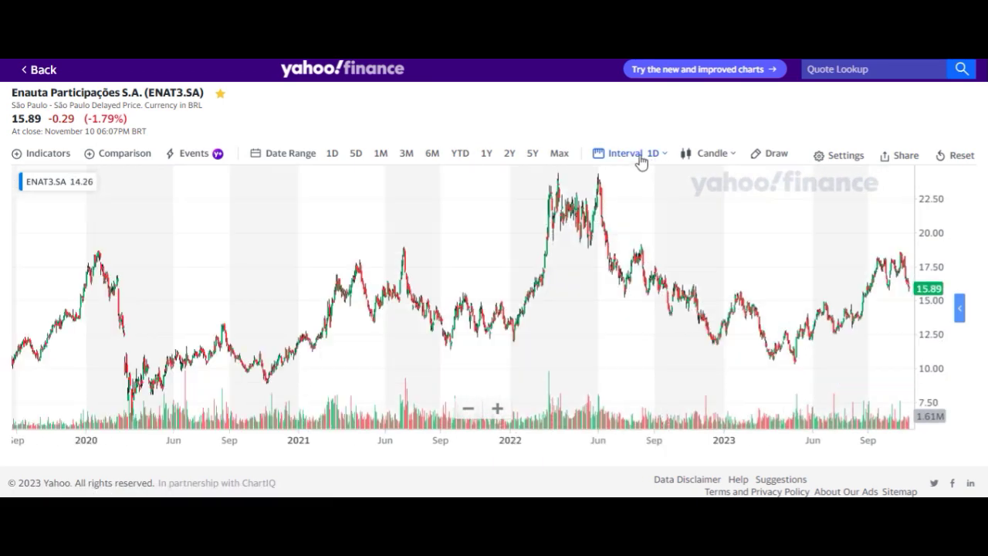
{"action": "left_click", "coordinate": [640, 156]}
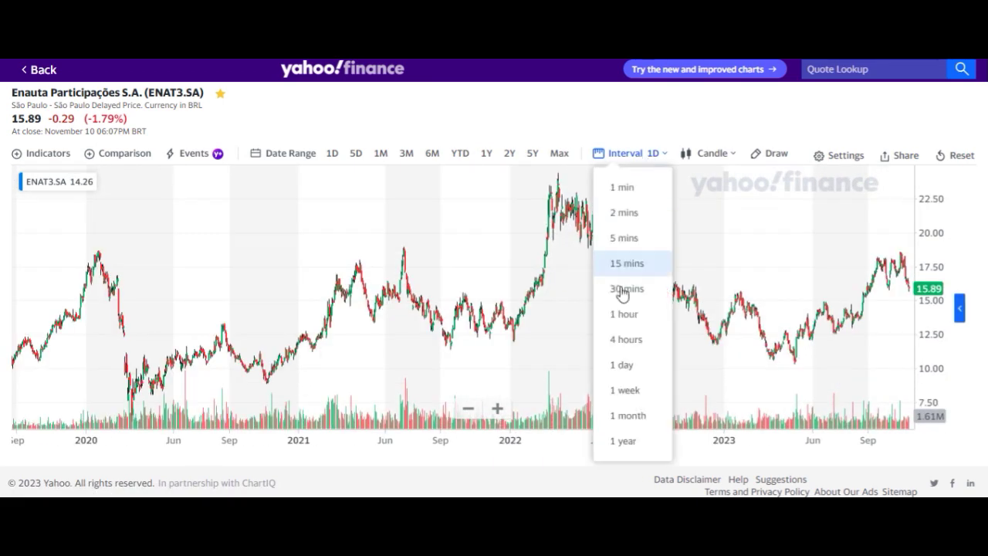
{"action": "left_click", "coordinate": [629, 418]}
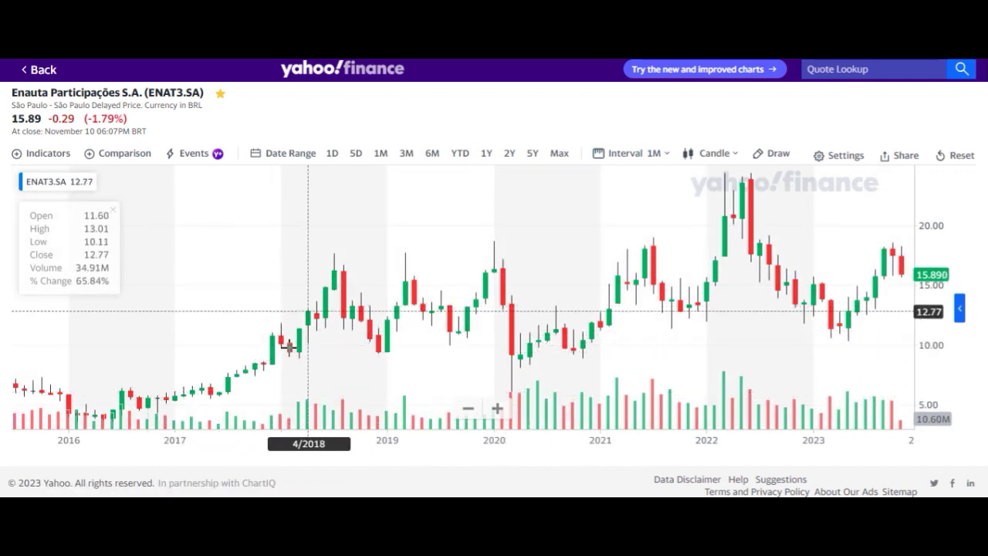
Step: Examine ENAT3's monthly price history over the full charted period, and compare it closely with the candles from 2020 to 2023
{"action": "scroll", "coordinate": [210, 375], "scroll_direction": "down", "scroll_amount": 3}
{"action": "scroll", "coordinate": [210, 375], "scroll_direction": "down", "scroll_amount": 3}
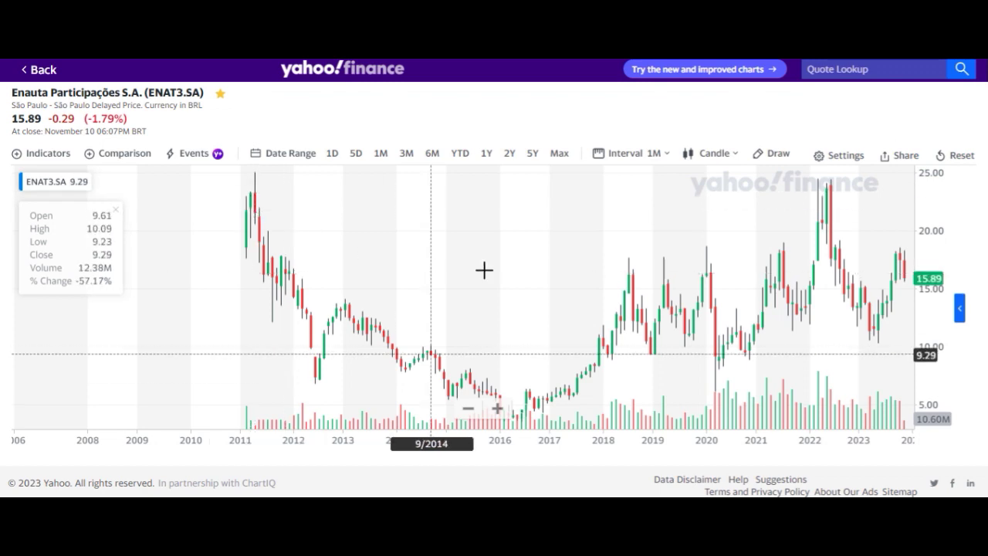
{"action": "scroll", "coordinate": [667, 271], "scroll_direction": "up", "scroll_amount": 5}
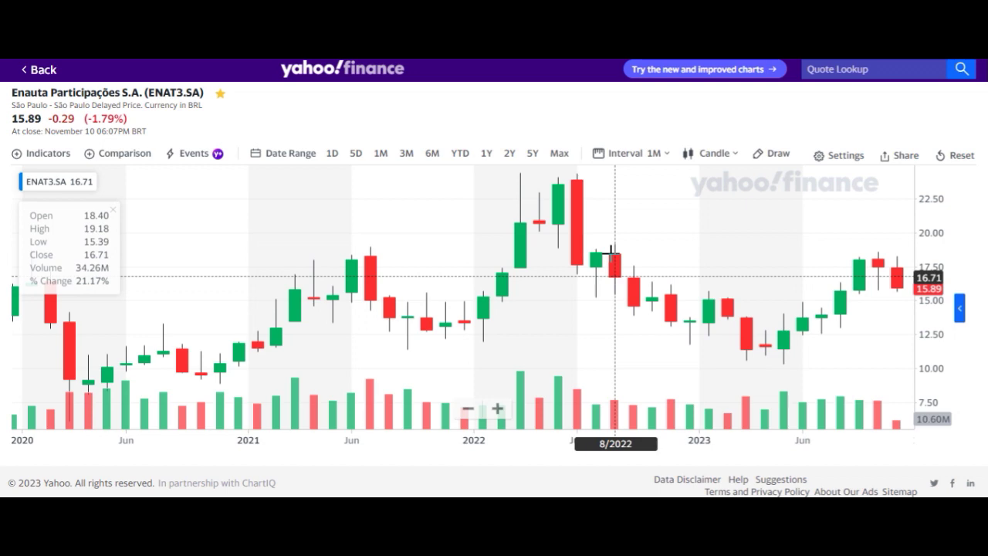
{"action": "scroll", "coordinate": [540, 271], "scroll_direction": "down", "scroll_amount": 5}
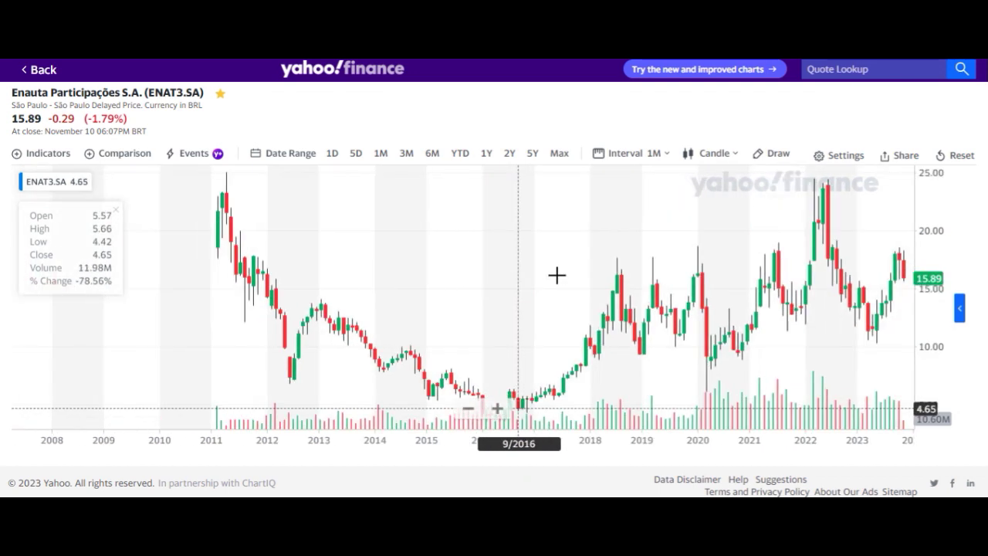
{"action": "scroll", "coordinate": [587, 275], "scroll_direction": "up", "scroll_amount": 3}
{"action": "scroll", "coordinate": [496, 323], "scroll_direction": "up", "scroll_amount": 3}
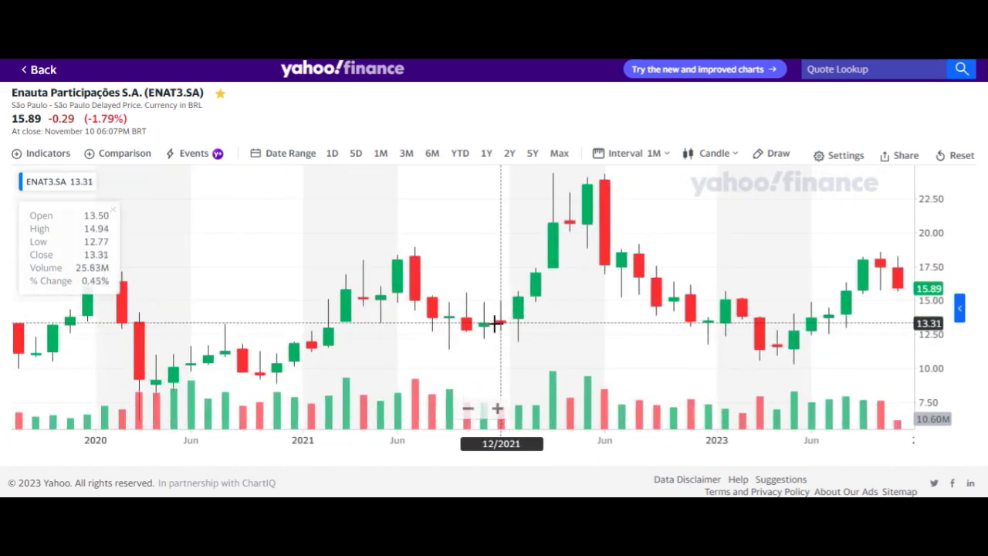
{"action": "scroll", "coordinate": [495, 324], "scroll_direction": "up", "scroll_amount": 1}
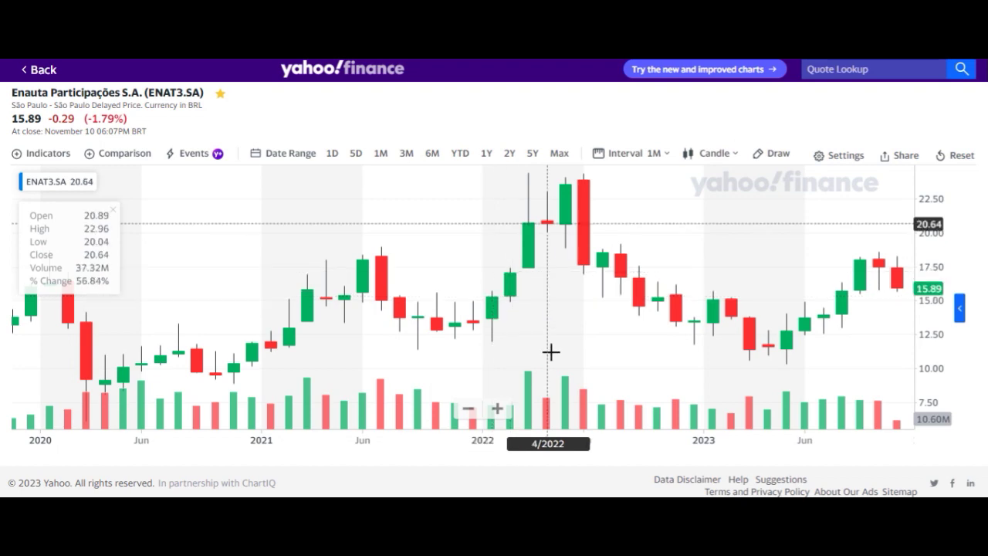